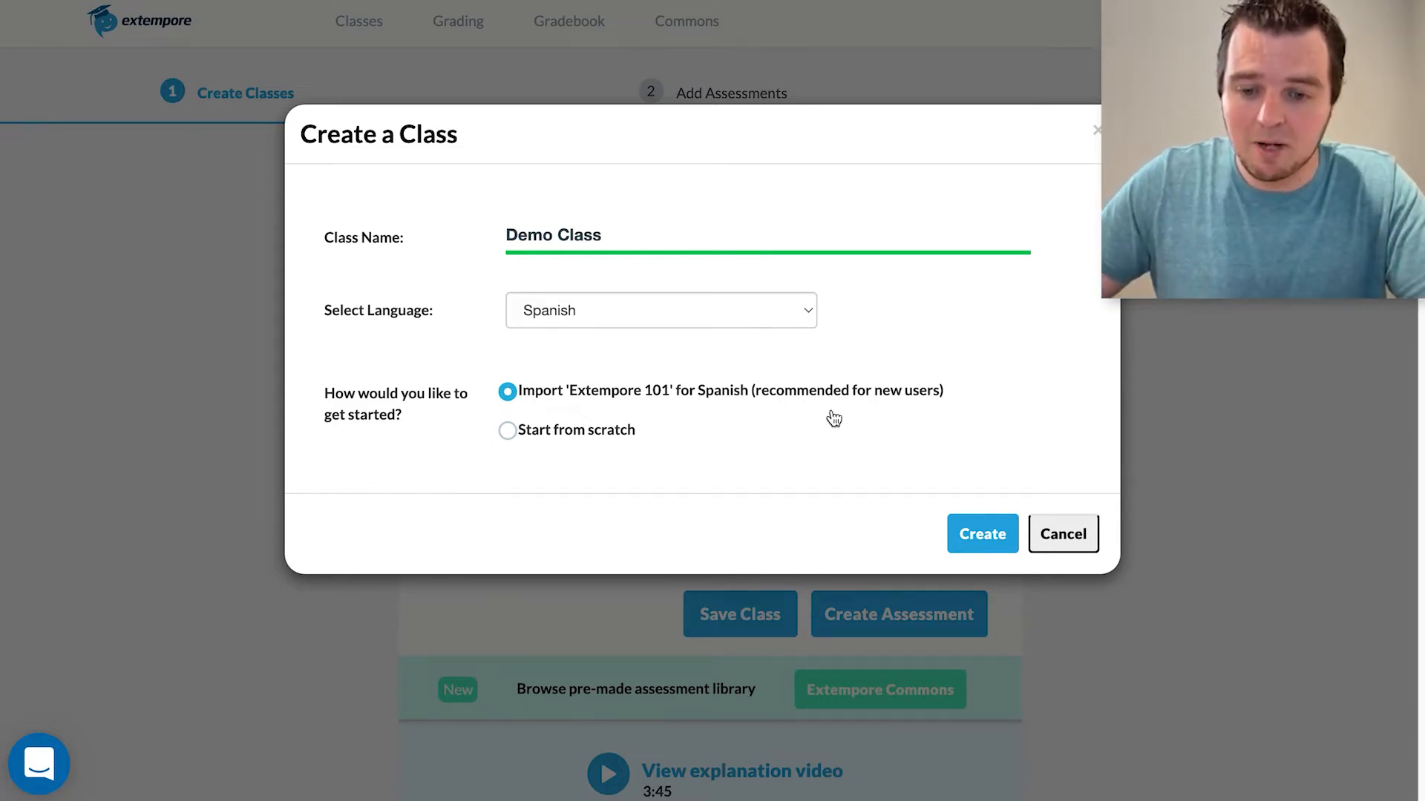
Step: Create the Spanish class named Demo Class with the Extempore 101 content imported
{"action": "left_click", "coordinate": [993, 548]}
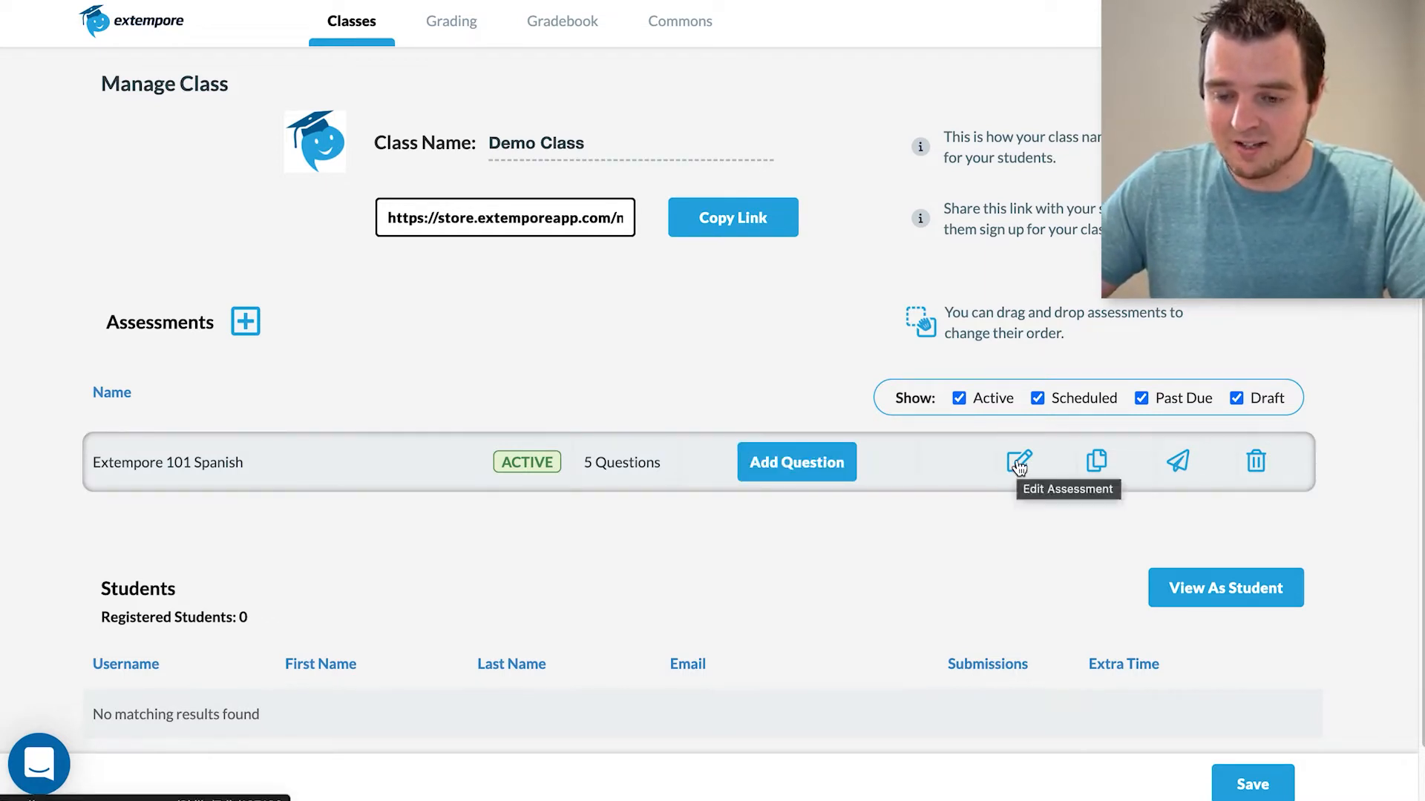
{"action": "left_click", "coordinate": [1099, 461]}
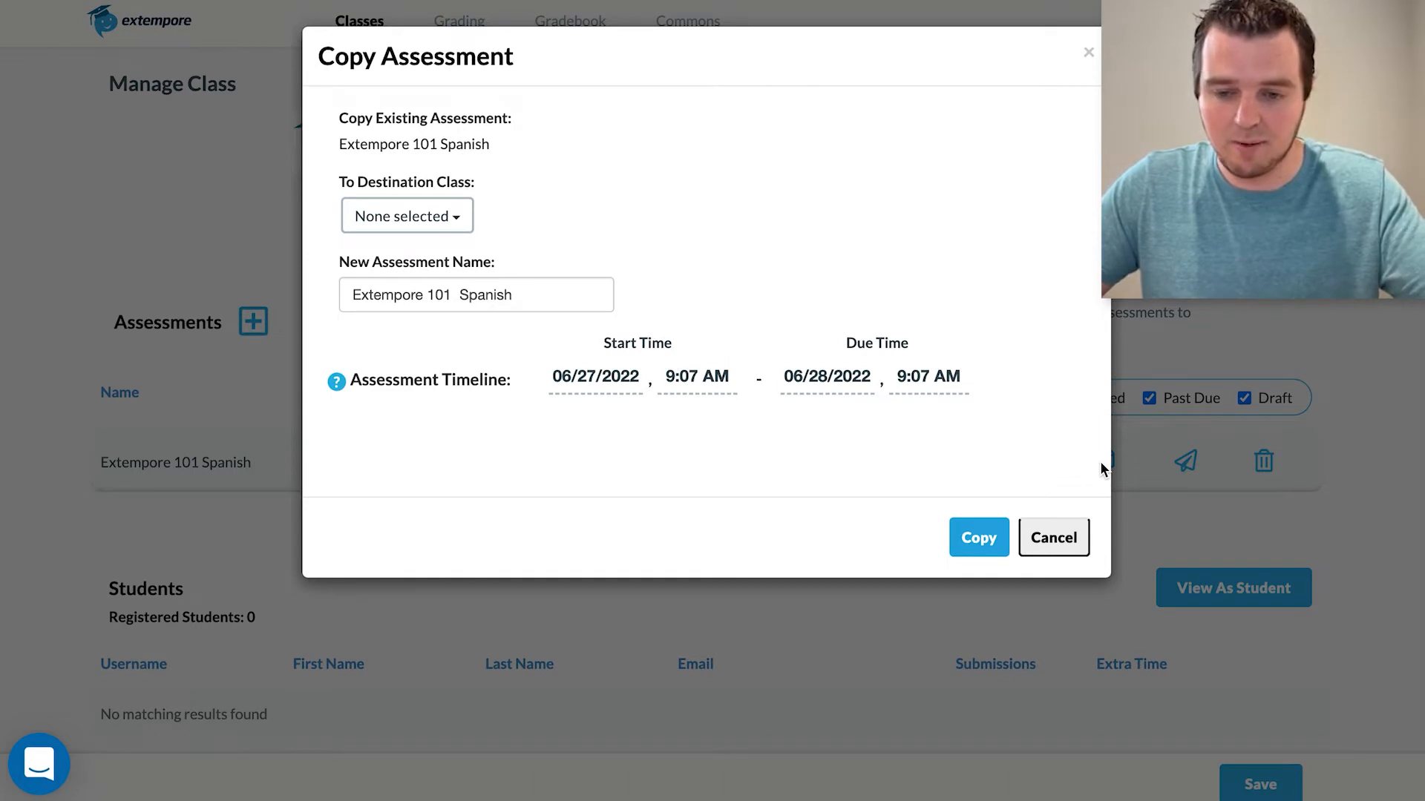
{"action": "left_click", "coordinate": [456, 230]}
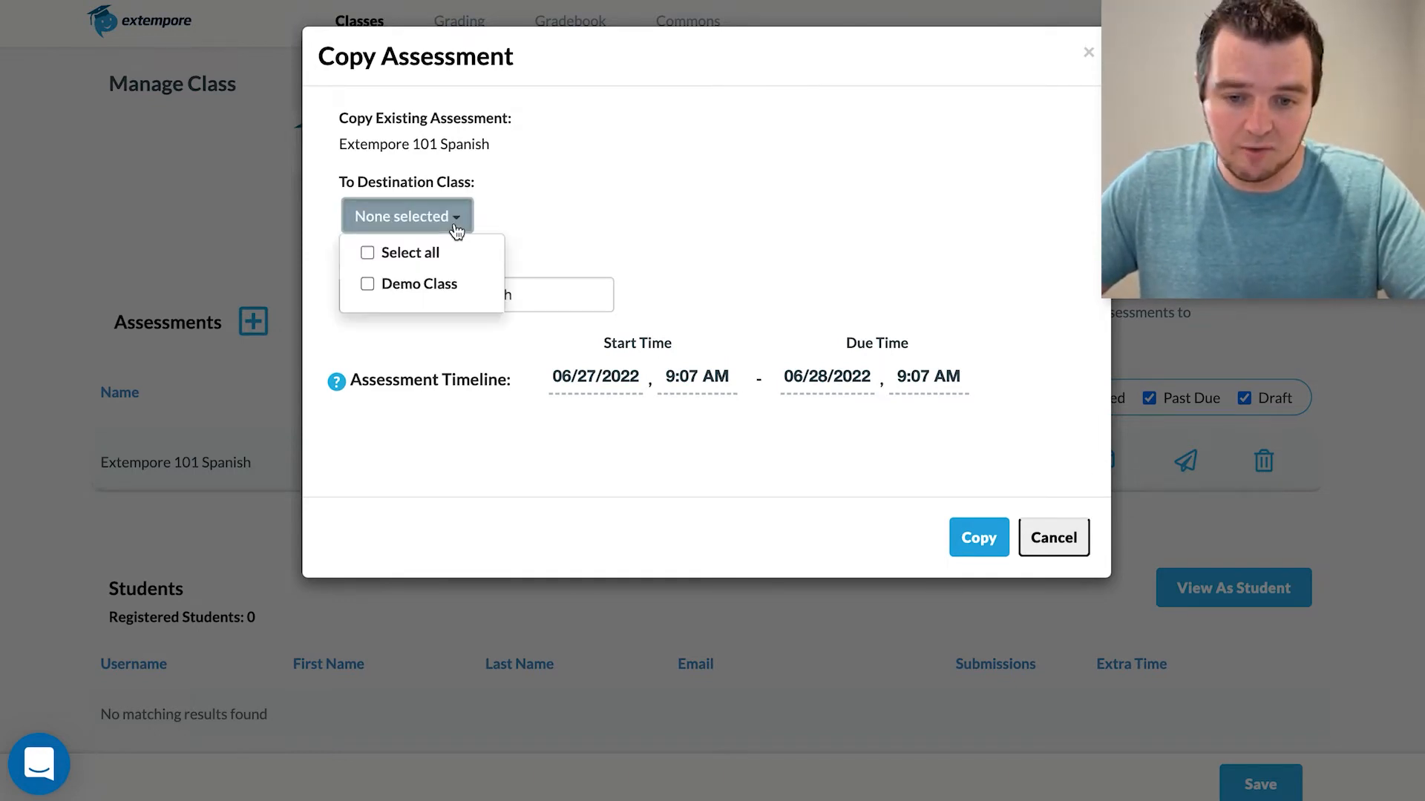
{"action": "left_click", "coordinate": [527, 207]}
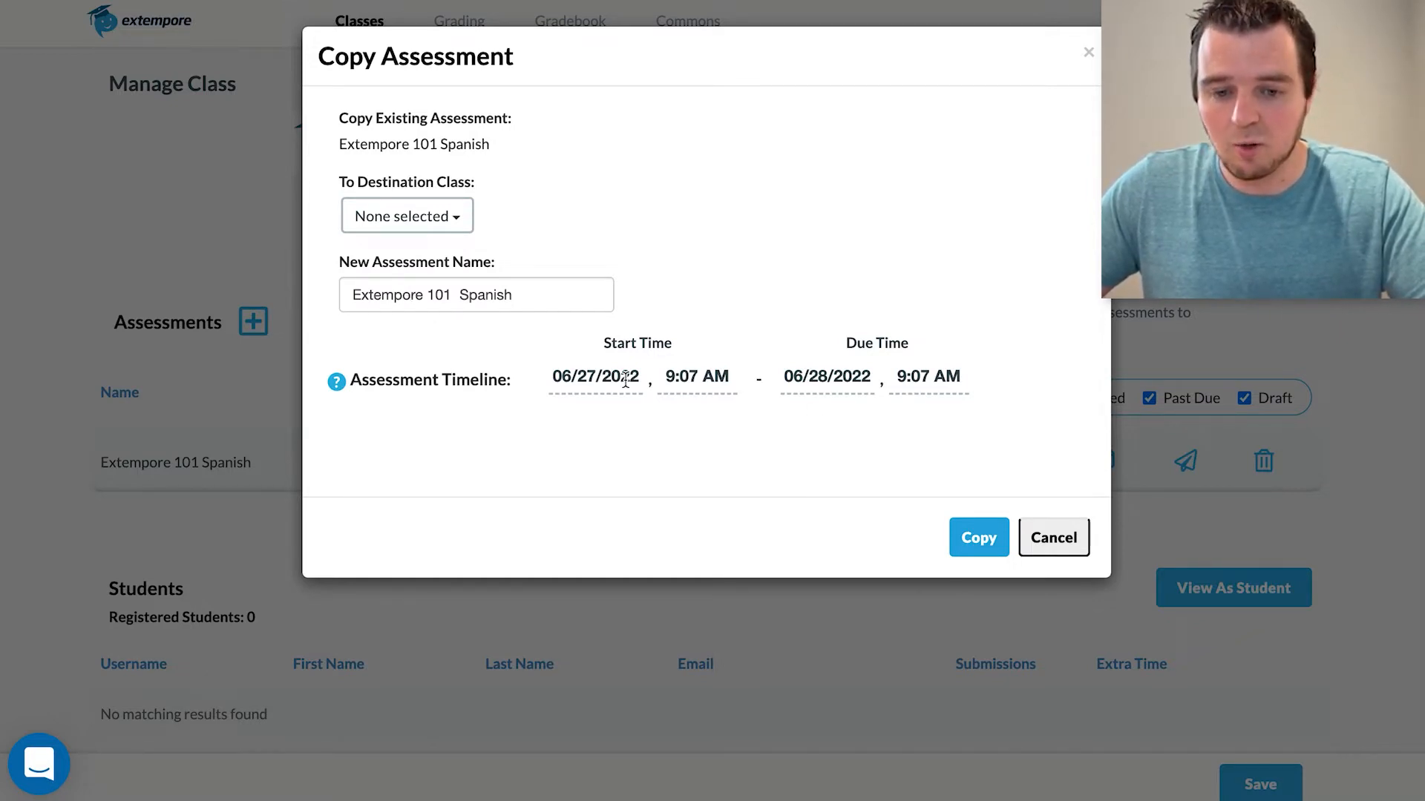
{"action": "left_click", "coordinate": [1050, 535]}
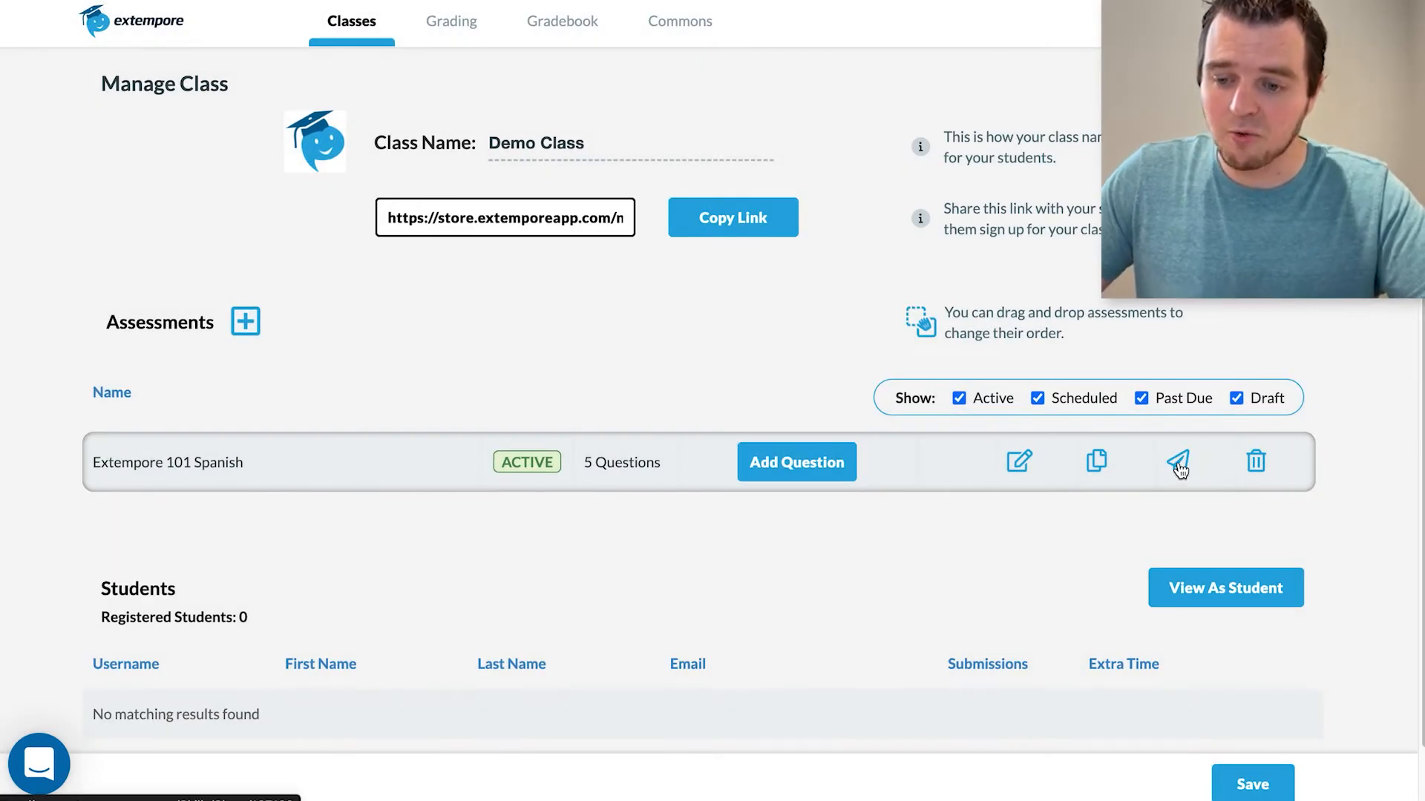
Step: Copy the colleague share link of the Extempore 101 Spanish assessment, and open sharing for Demo Class
{"action": "left_click", "coordinate": [1184, 466]}
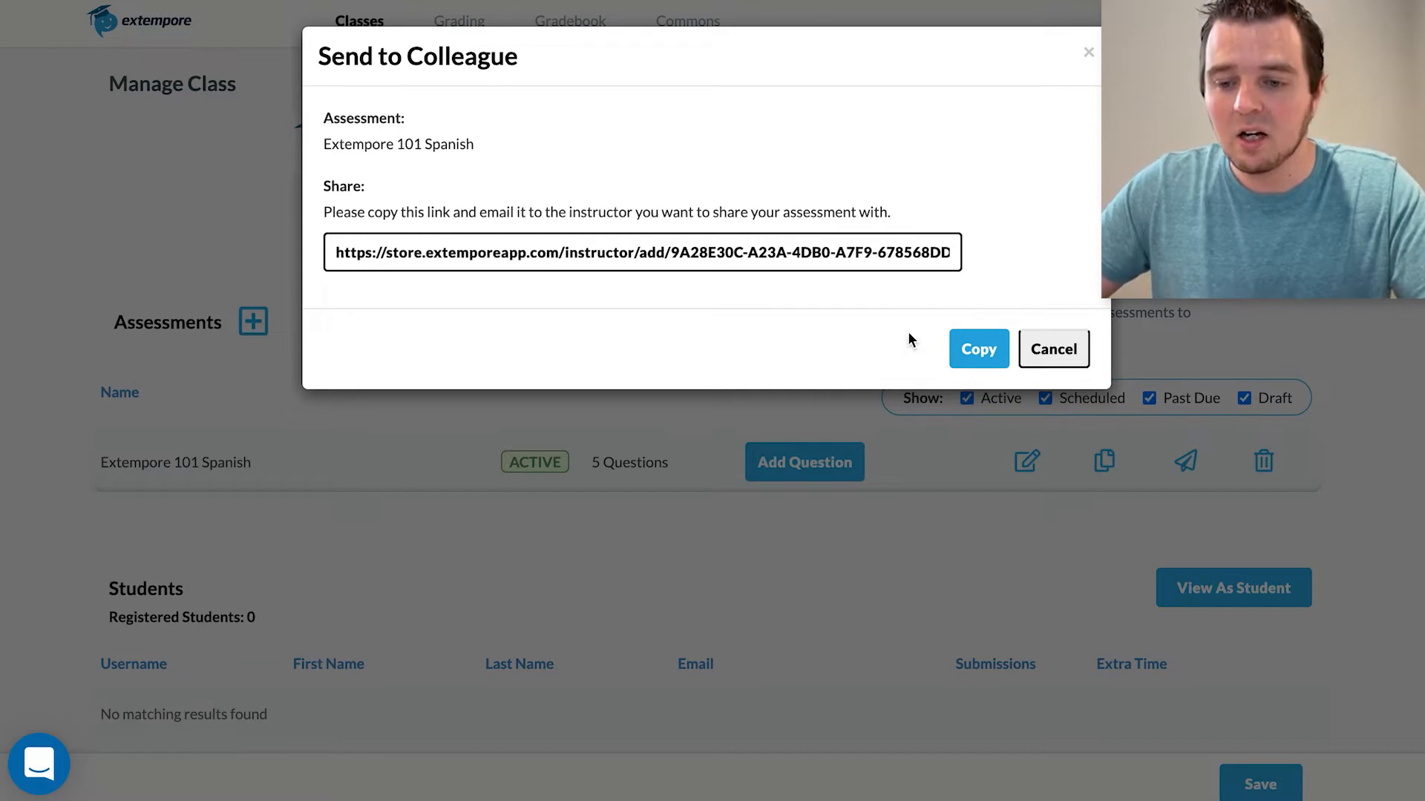
{"action": "left_click", "coordinate": [963, 347]}
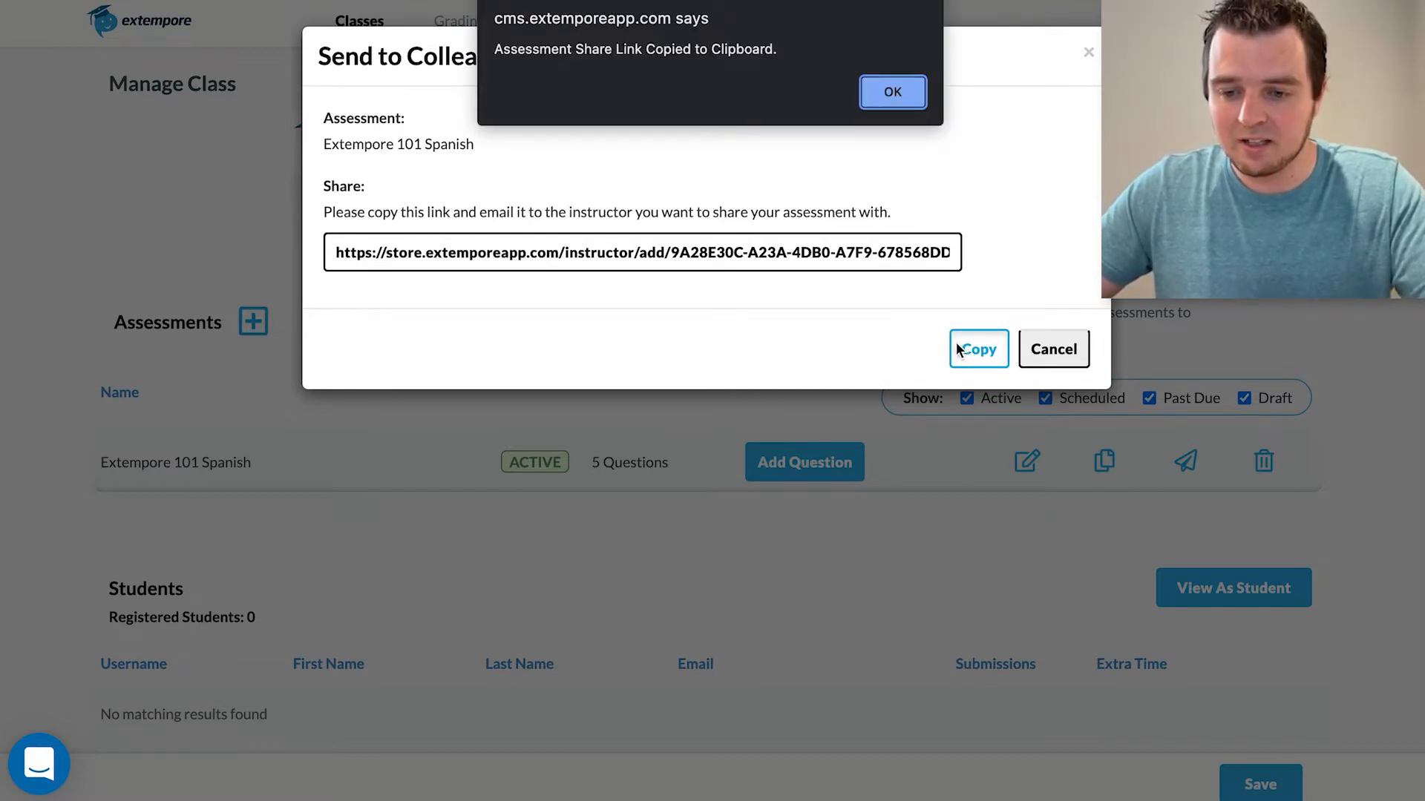
{"action": "left_click", "coordinate": [895, 97]}
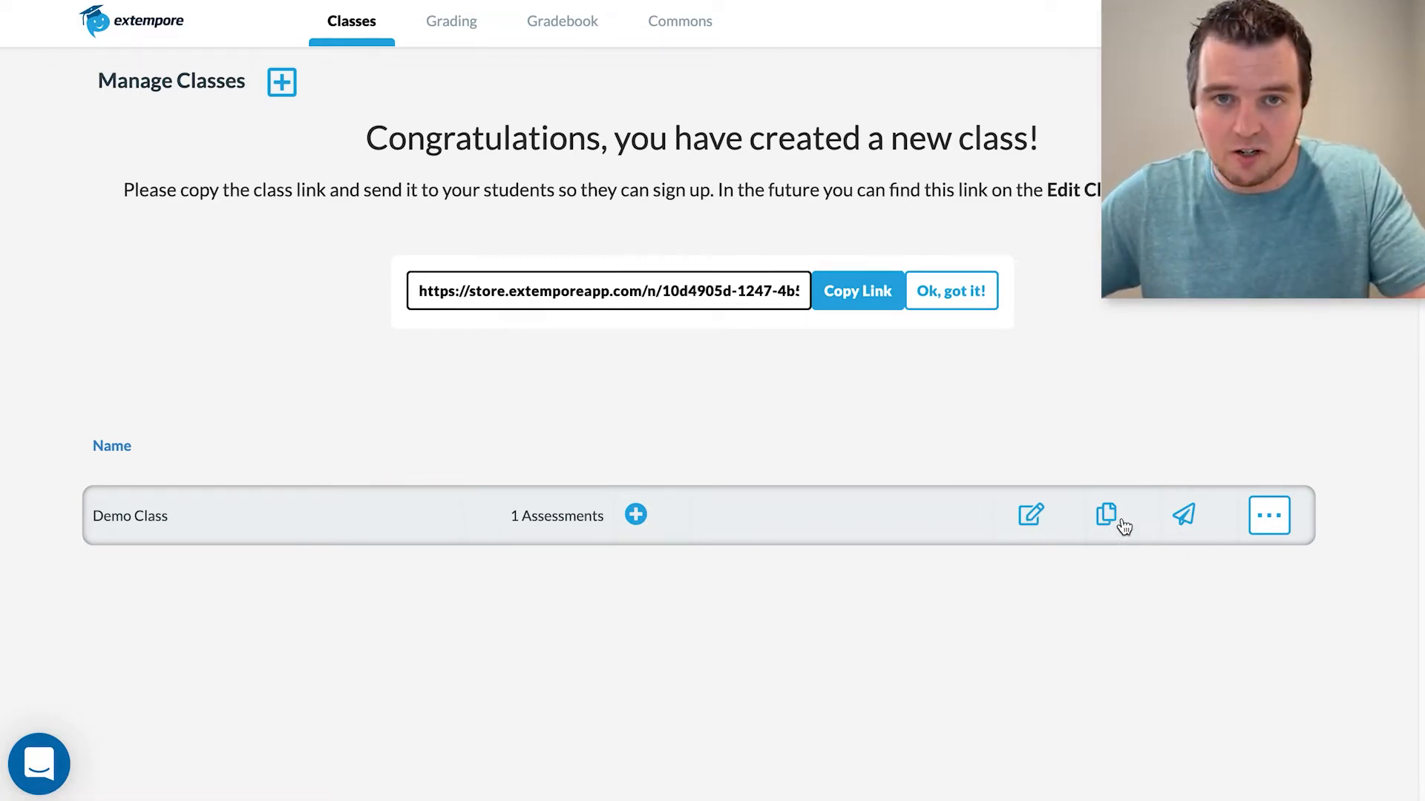
{"action": "left_click", "coordinate": [1183, 516]}
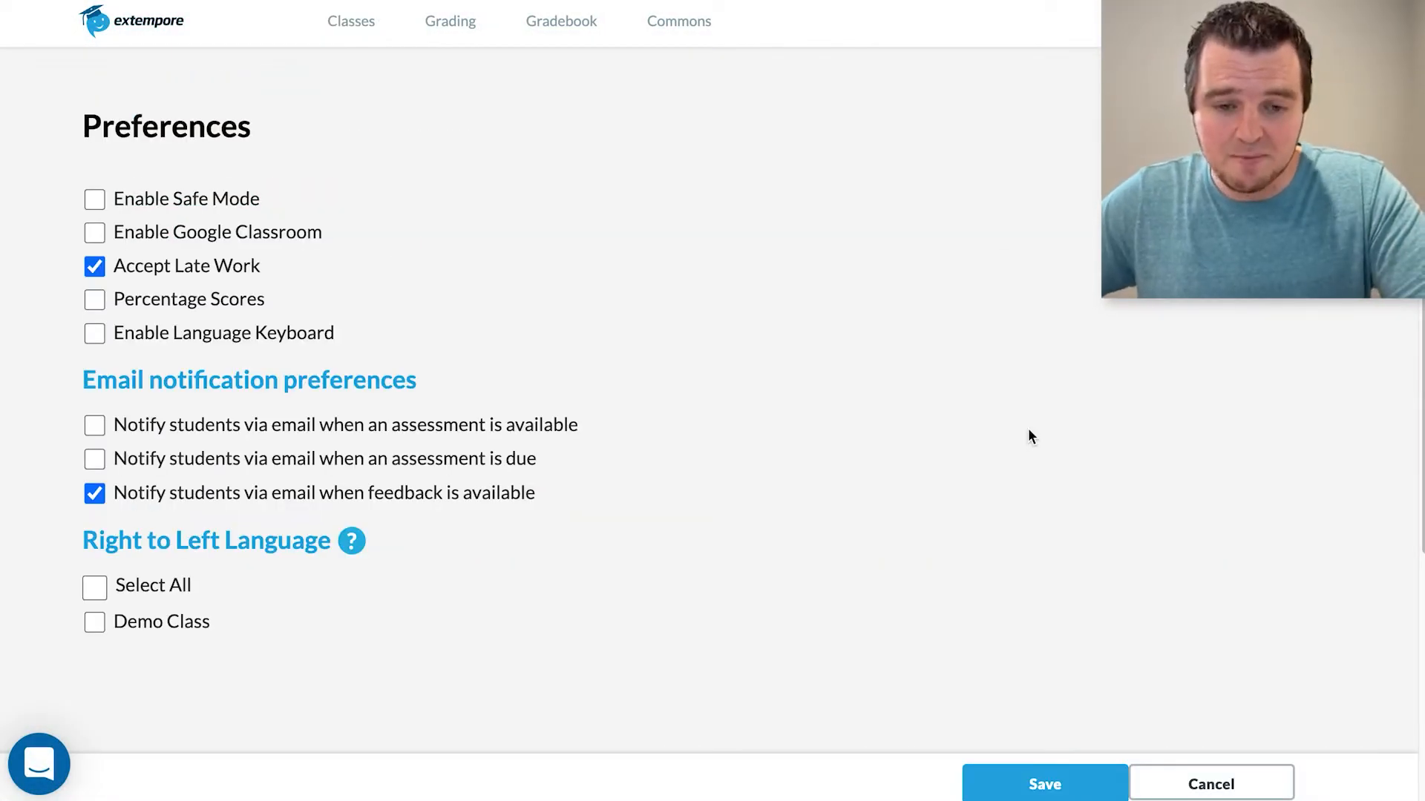
Step: Examine the explanations of the Safe Mode, Google Classroom, Accept Late Work, Percentage Scores and Language Keyboard preferences
{"action": "mouse_move", "coordinate": [246, 199]}
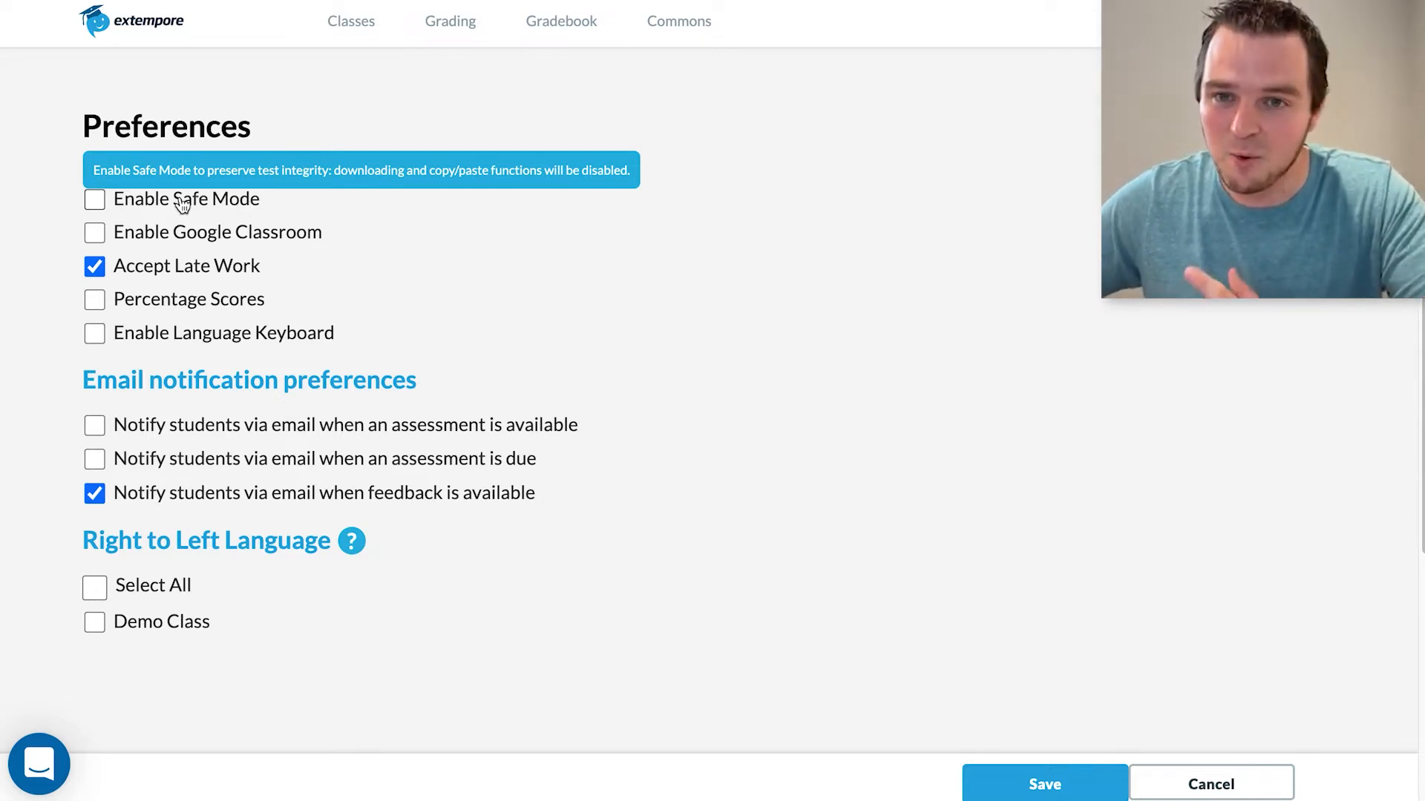
{"action": "mouse_move", "coordinate": [209, 249]}
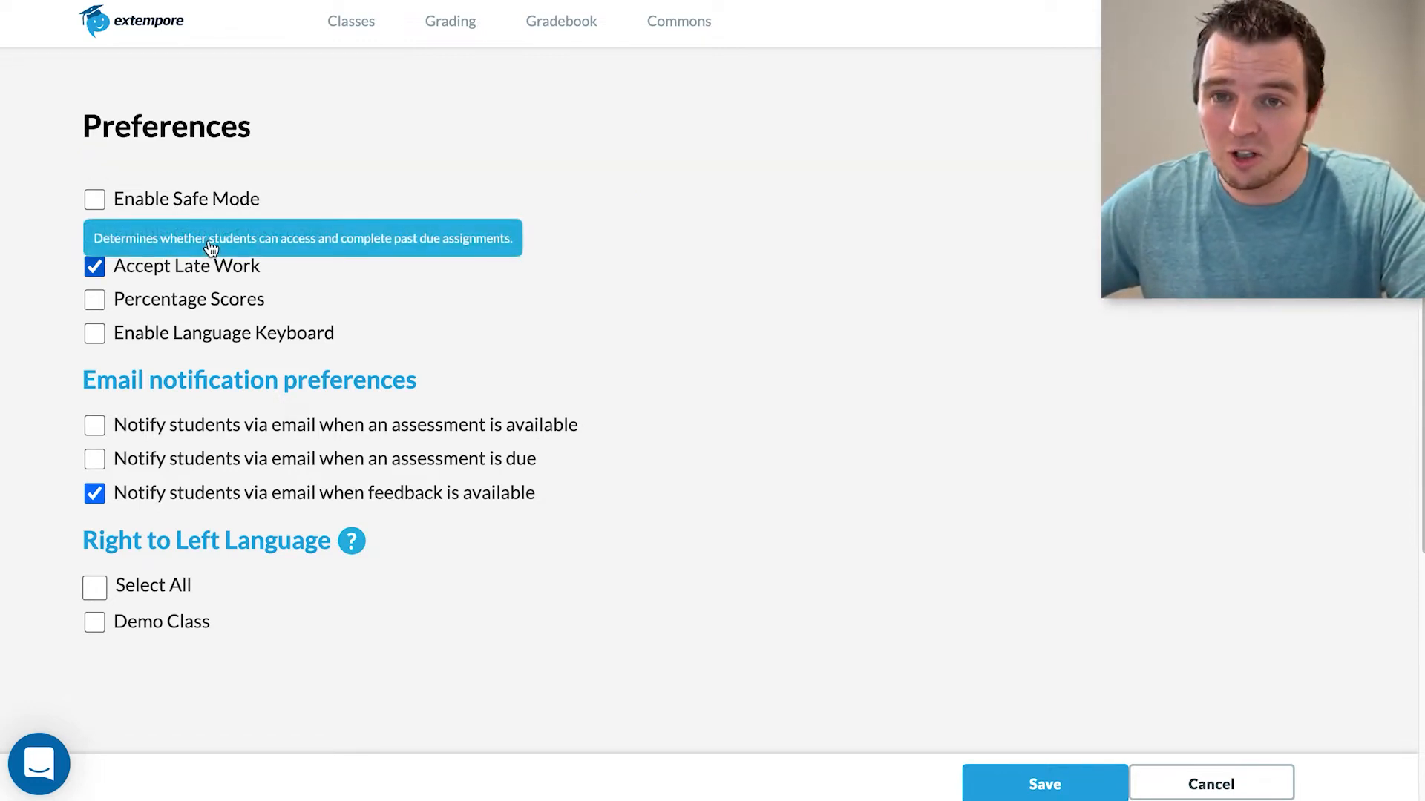
{"action": "mouse_move", "coordinate": [264, 243]}
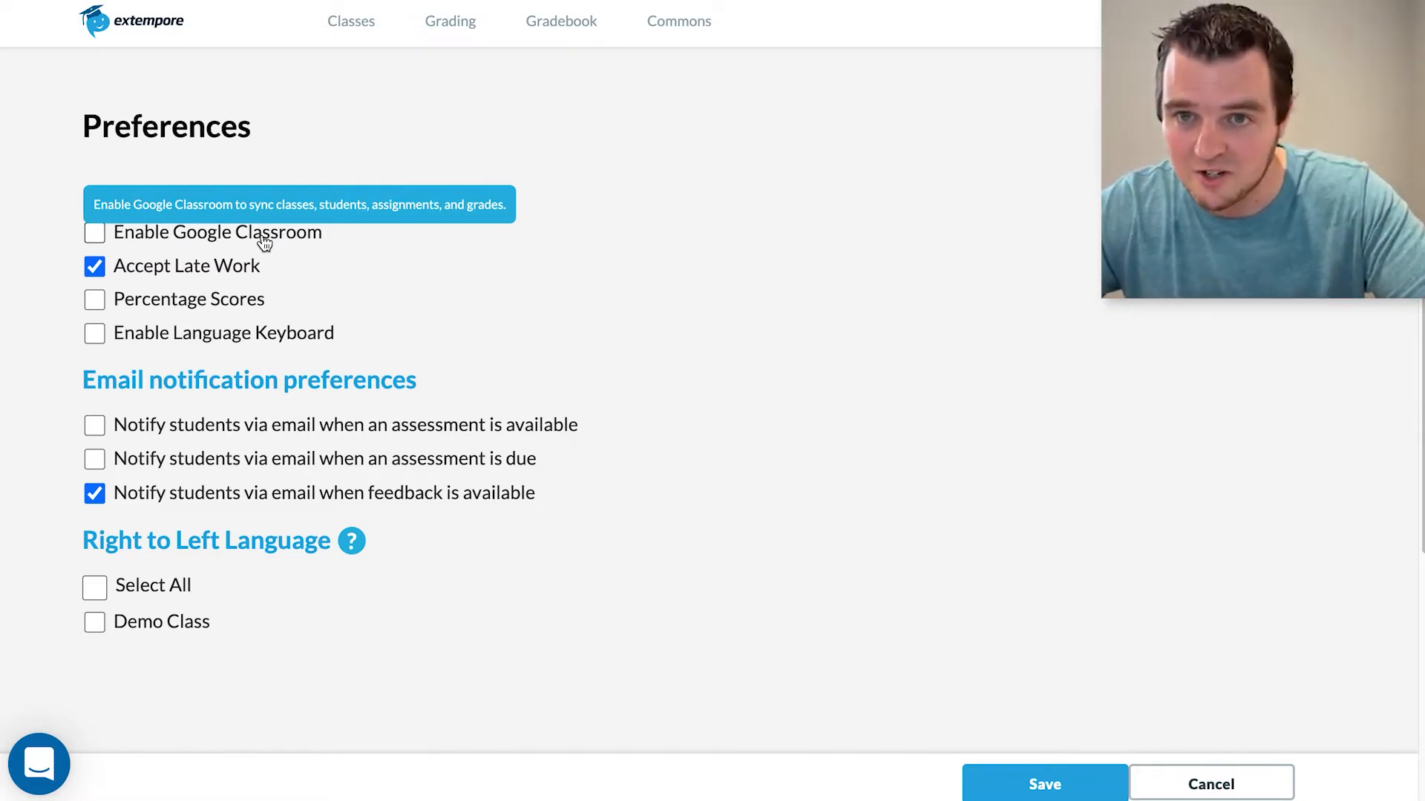
{"action": "mouse_move", "coordinate": [231, 273]}
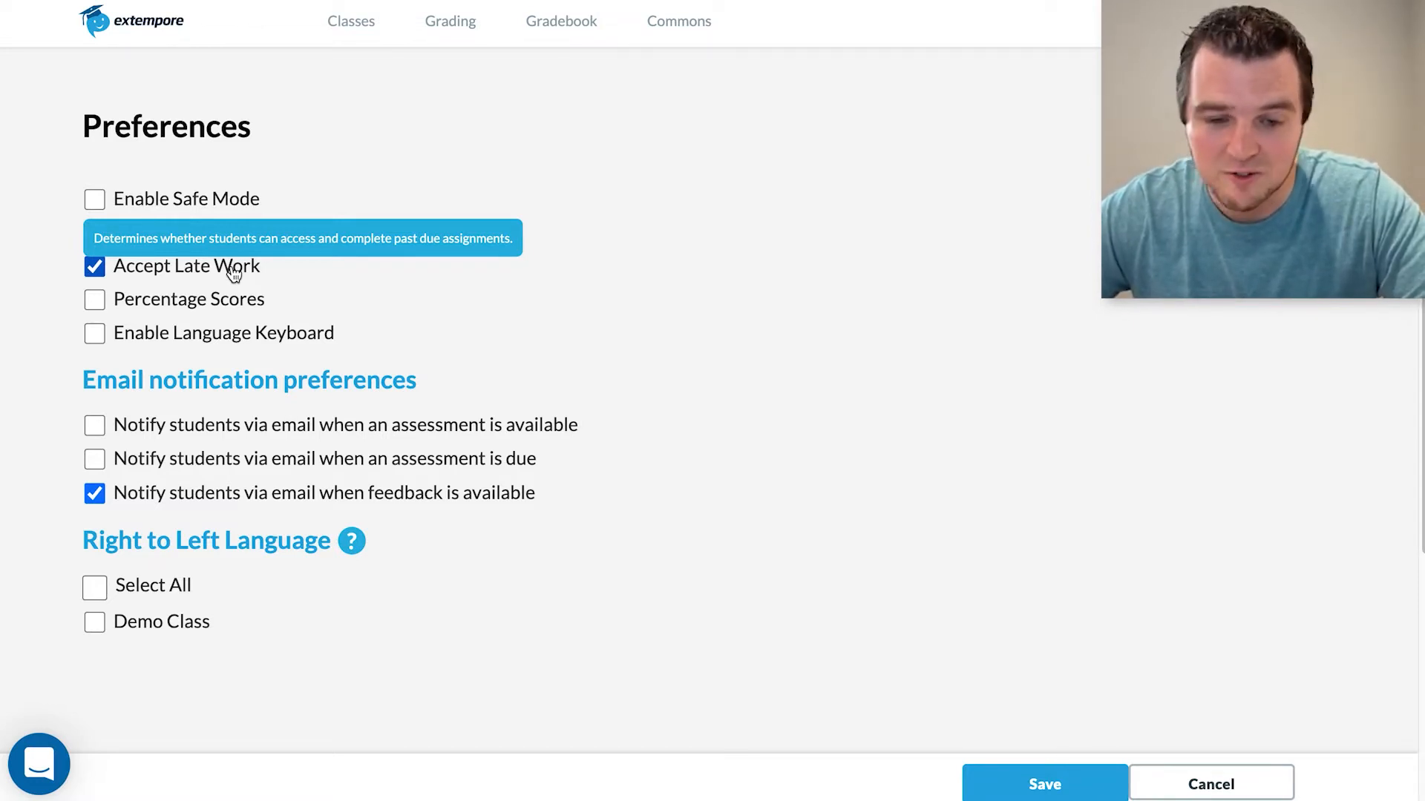
{"action": "mouse_move", "coordinate": [233, 306]}
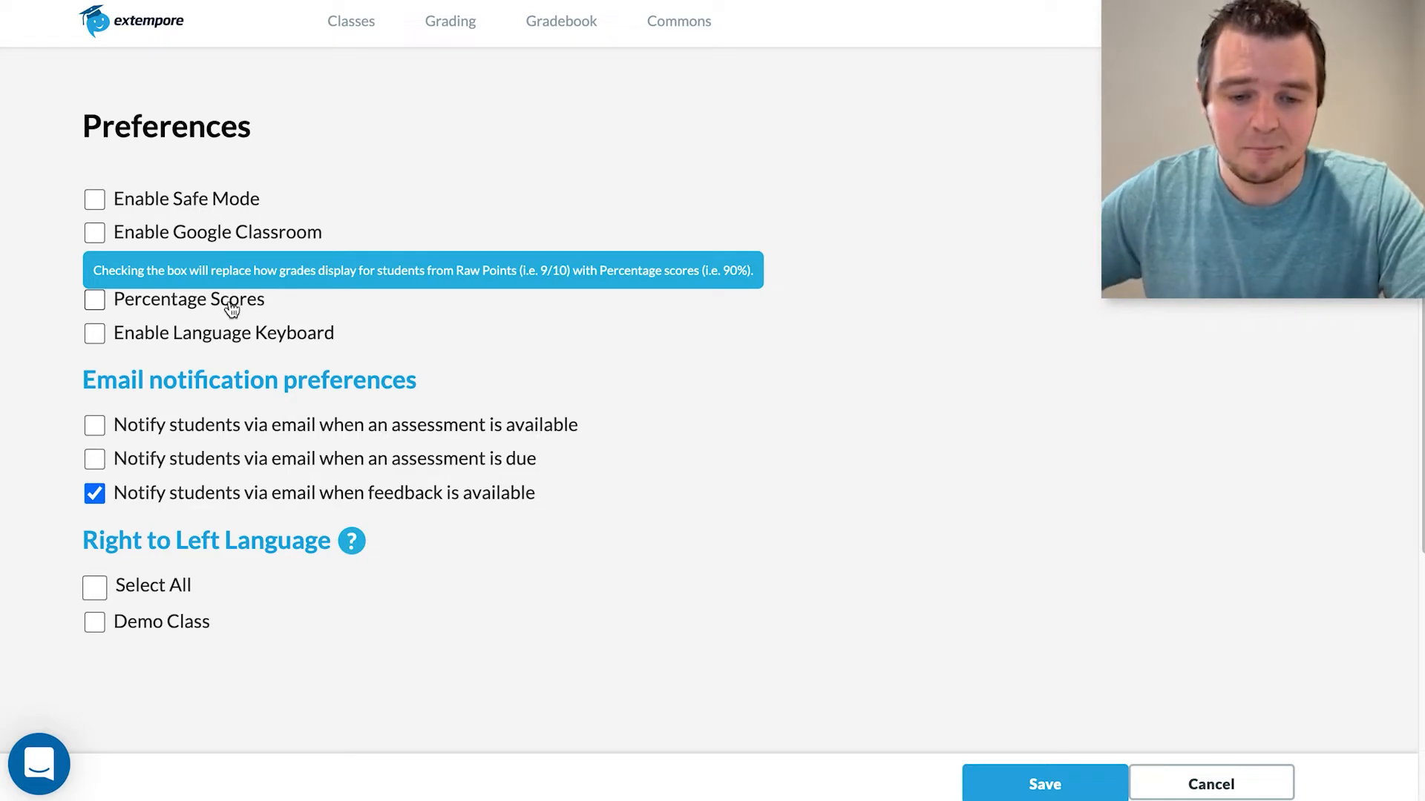
{"action": "mouse_move", "coordinate": [238, 340]}
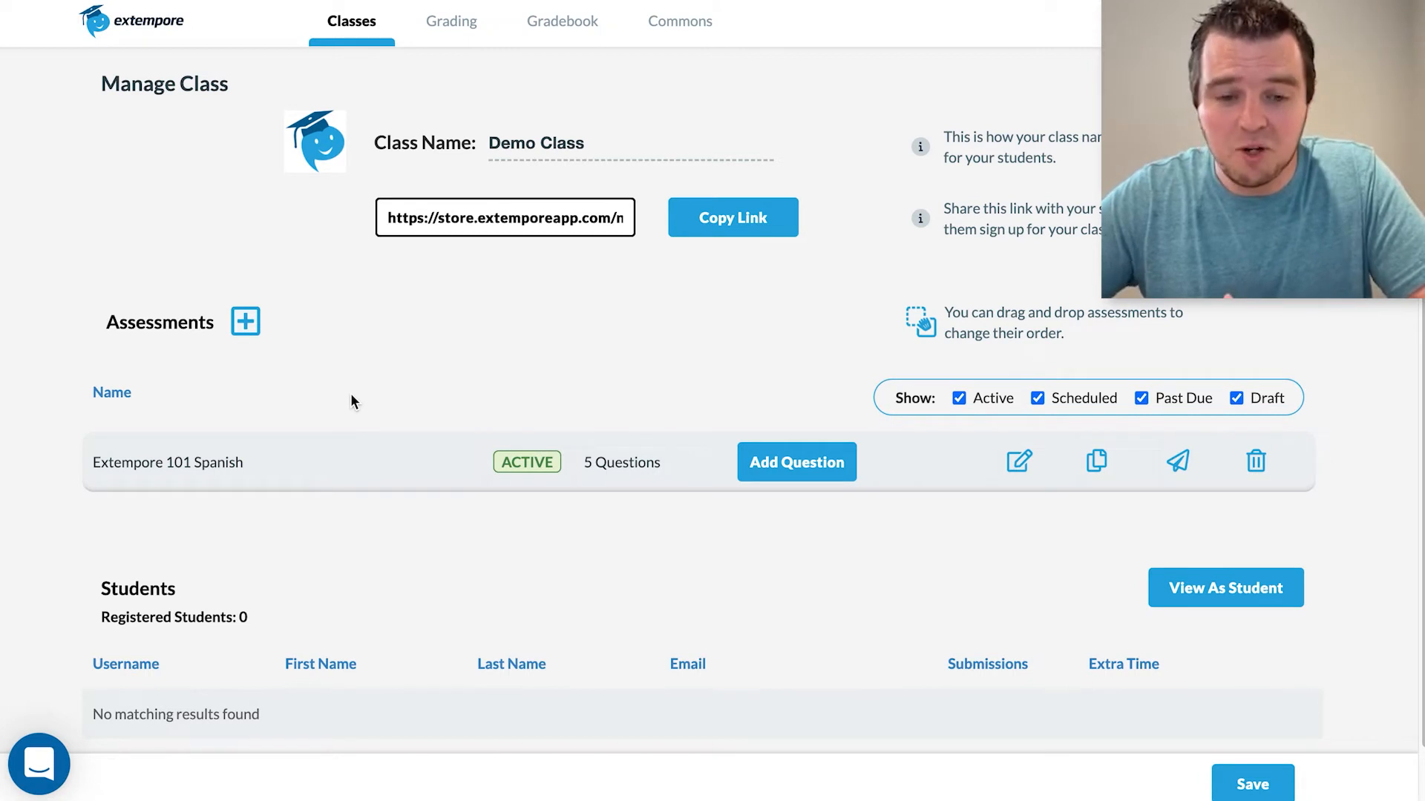
Step: Add a new assessment to Demo Class named "Sample Assessment" with a due date of 07/01/2022
{"action": "left_click", "coordinate": [245, 327]}
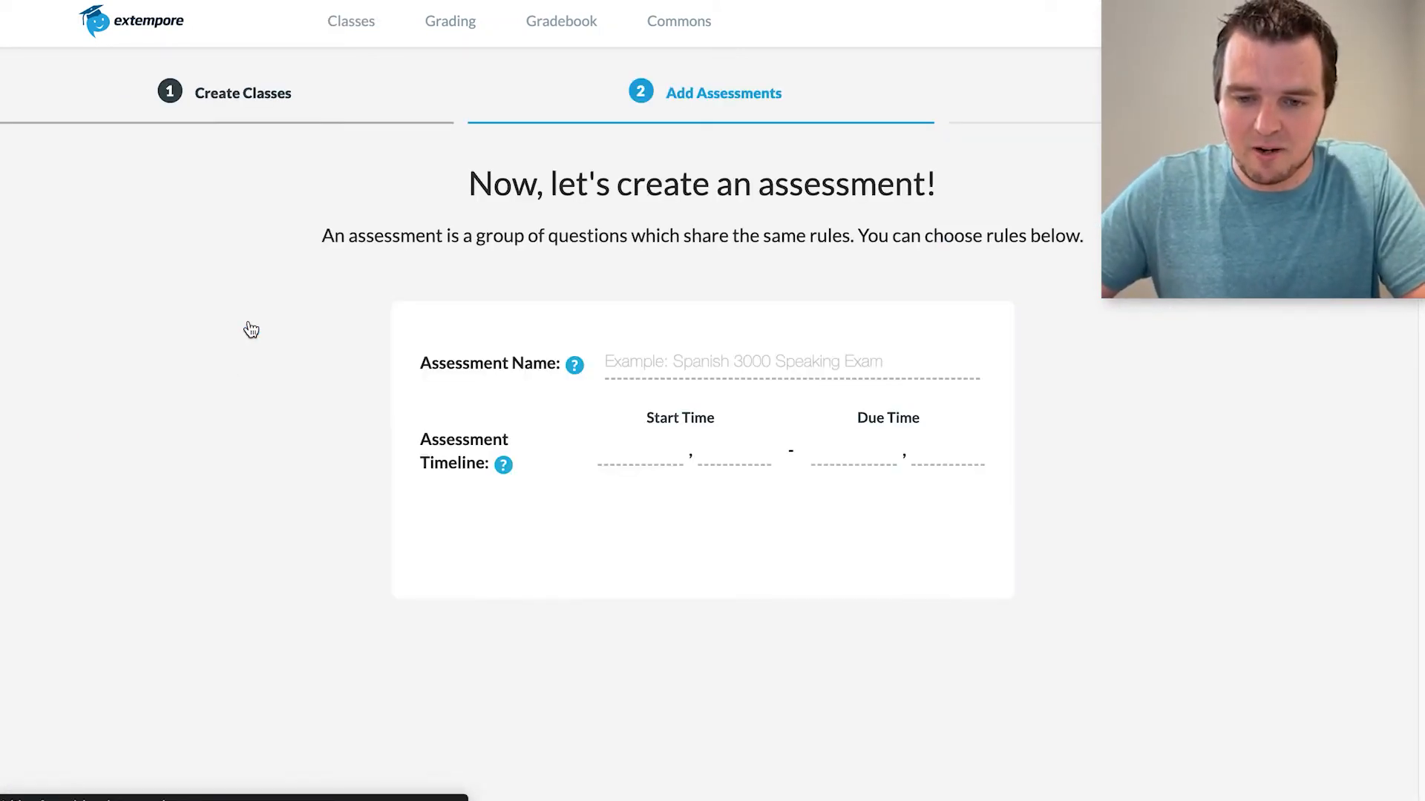
{"action": "left_click", "coordinate": [703, 361]}
{"action": "type", "text": "Sample Assessment"}
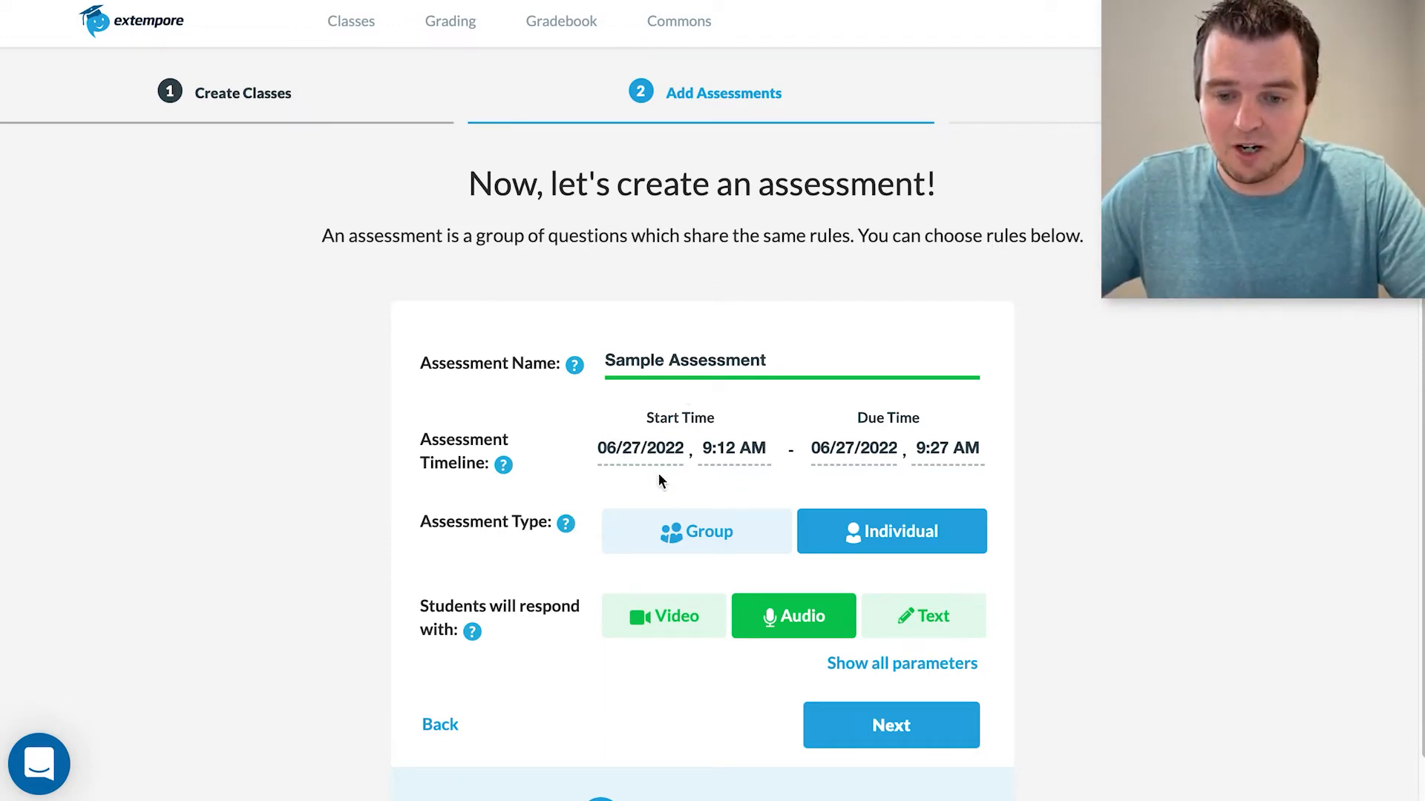
{"action": "left_click", "coordinate": [854, 455]}
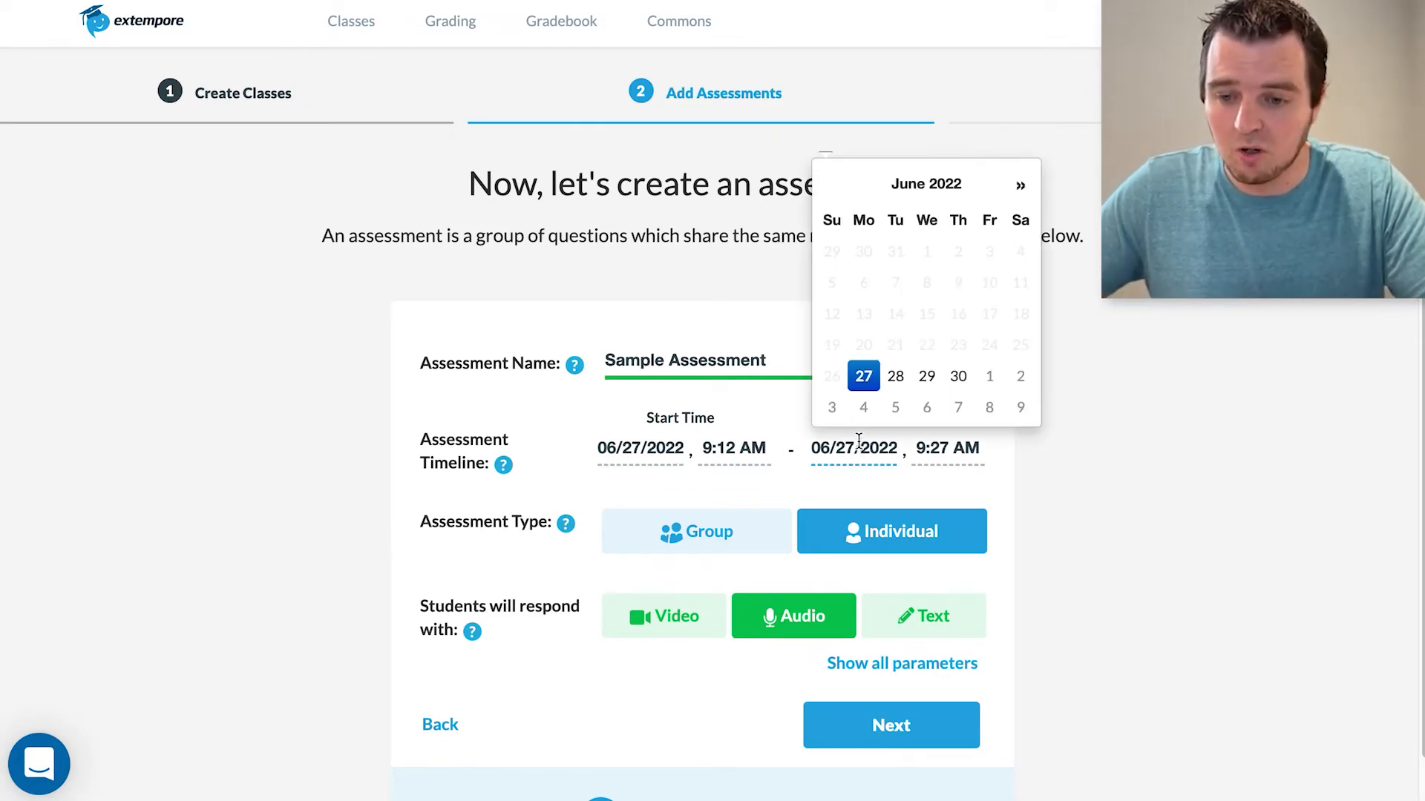
{"action": "left_click", "coordinate": [992, 378]}
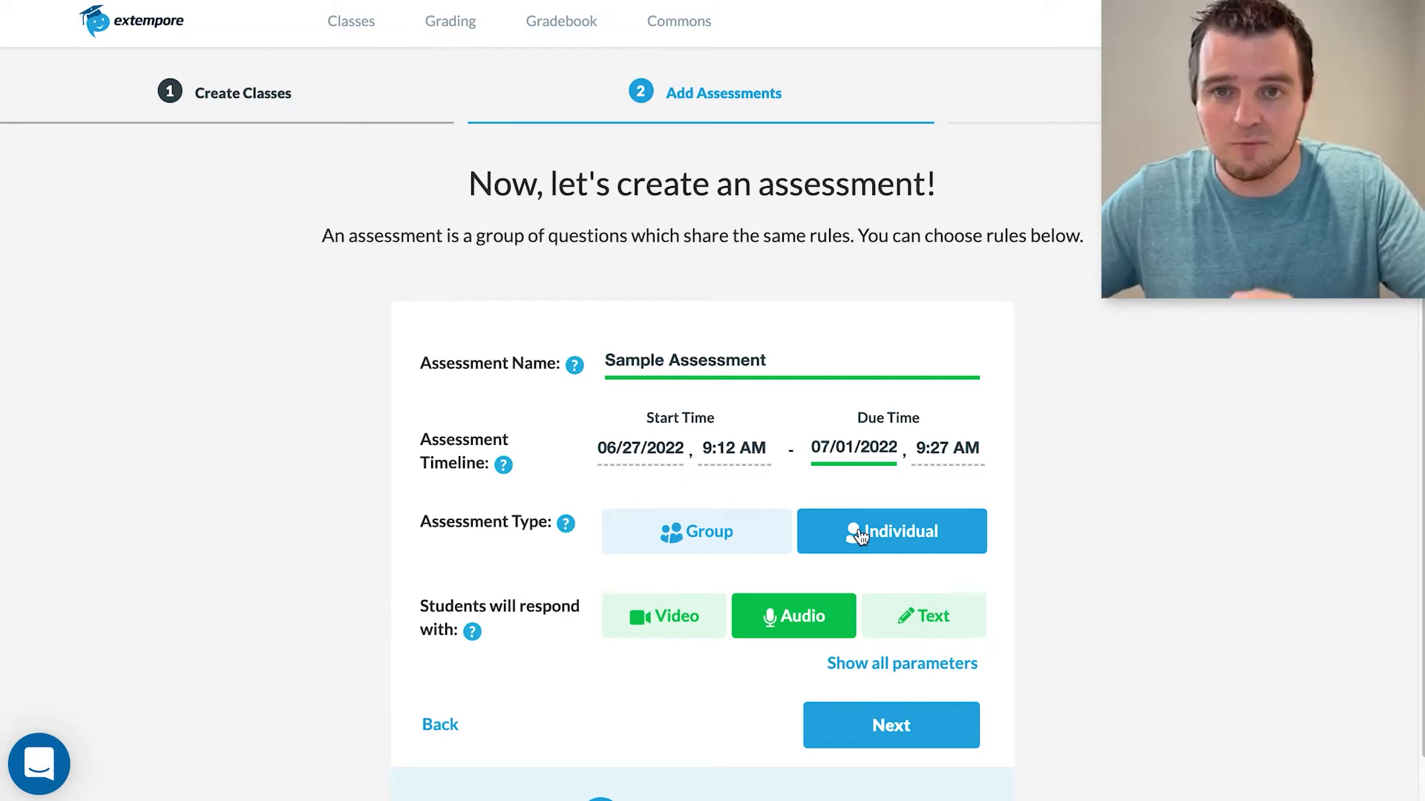
Step: Try the Group assessment type with the synchronous room on and off and 3 students per room, and return to Individual
{"action": "left_click", "coordinate": [718, 542]}
{"action": "scroll", "coordinate": [571, 512], "scroll_direction": "down", "scroll_amount": 1}
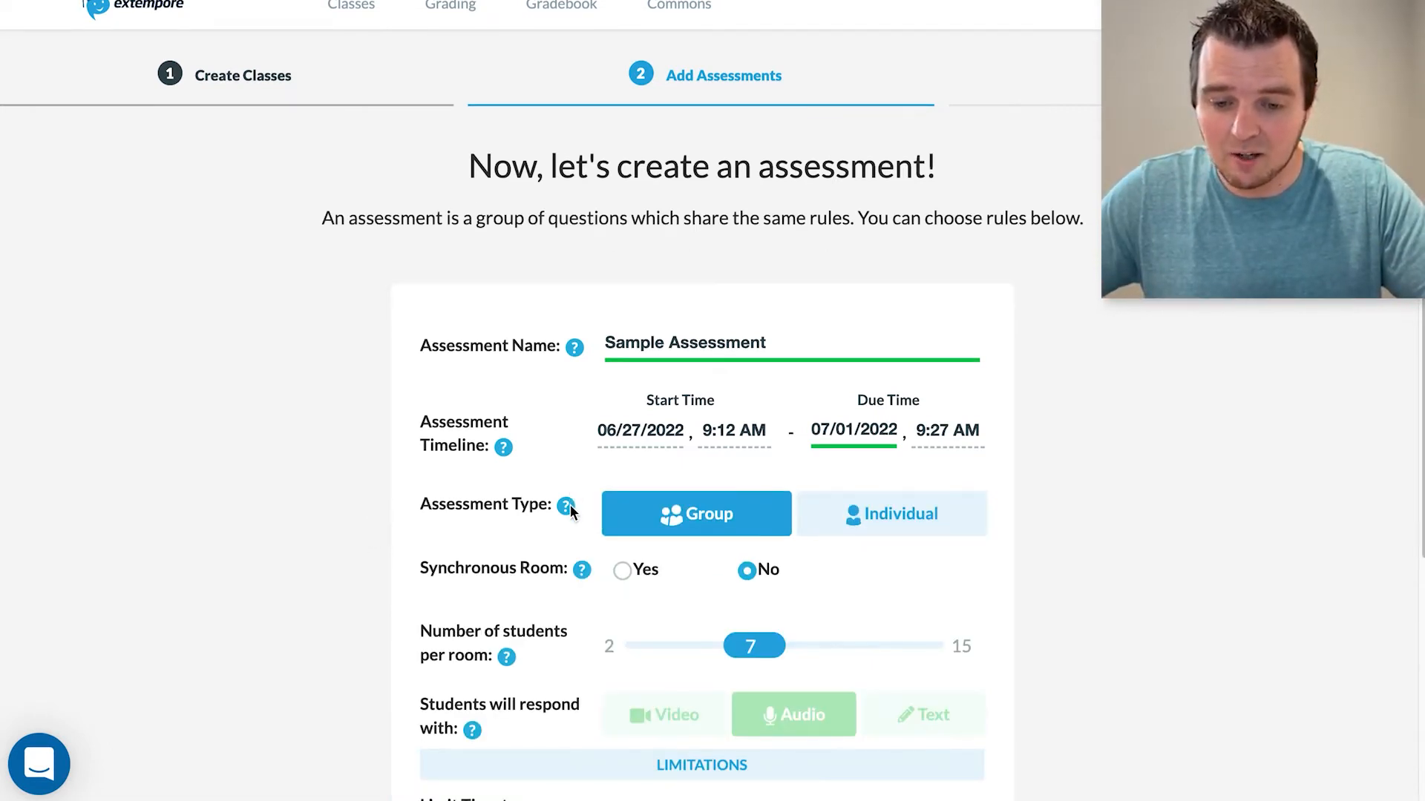
{"action": "scroll", "coordinate": [597, 494], "scroll_direction": "down", "scroll_amount": 2}
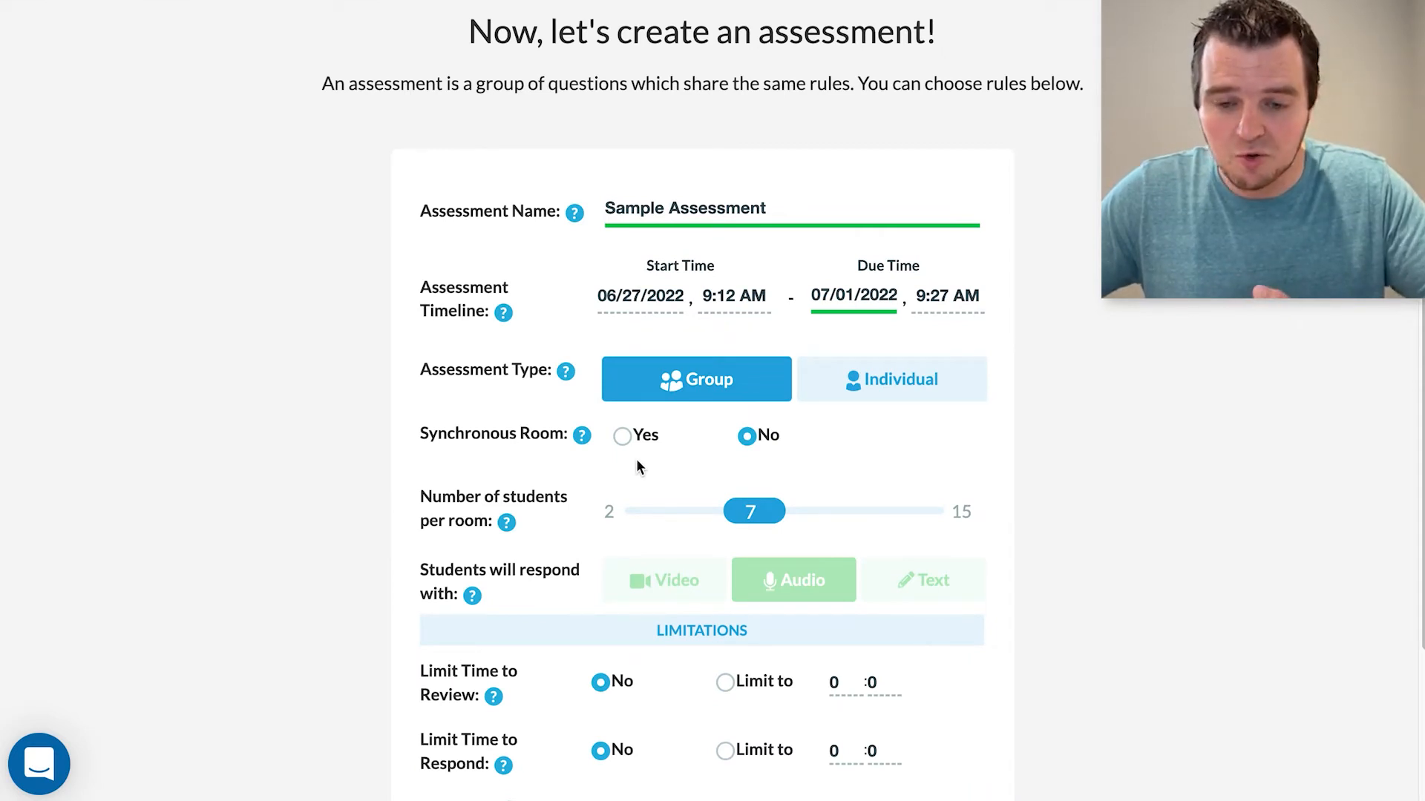
{"action": "left_click", "coordinate": [625, 438]}
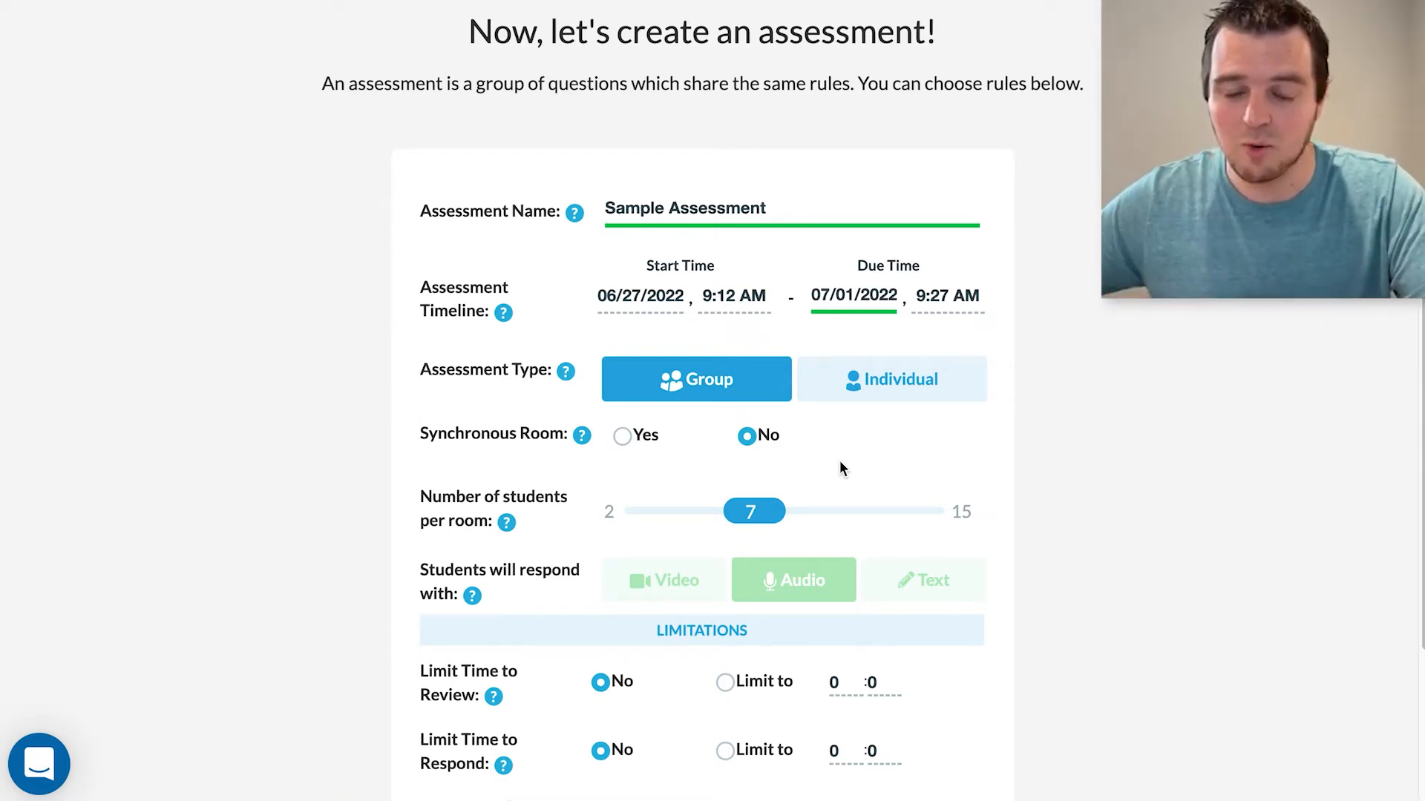
{"action": "left_click", "coordinate": [632, 439]}
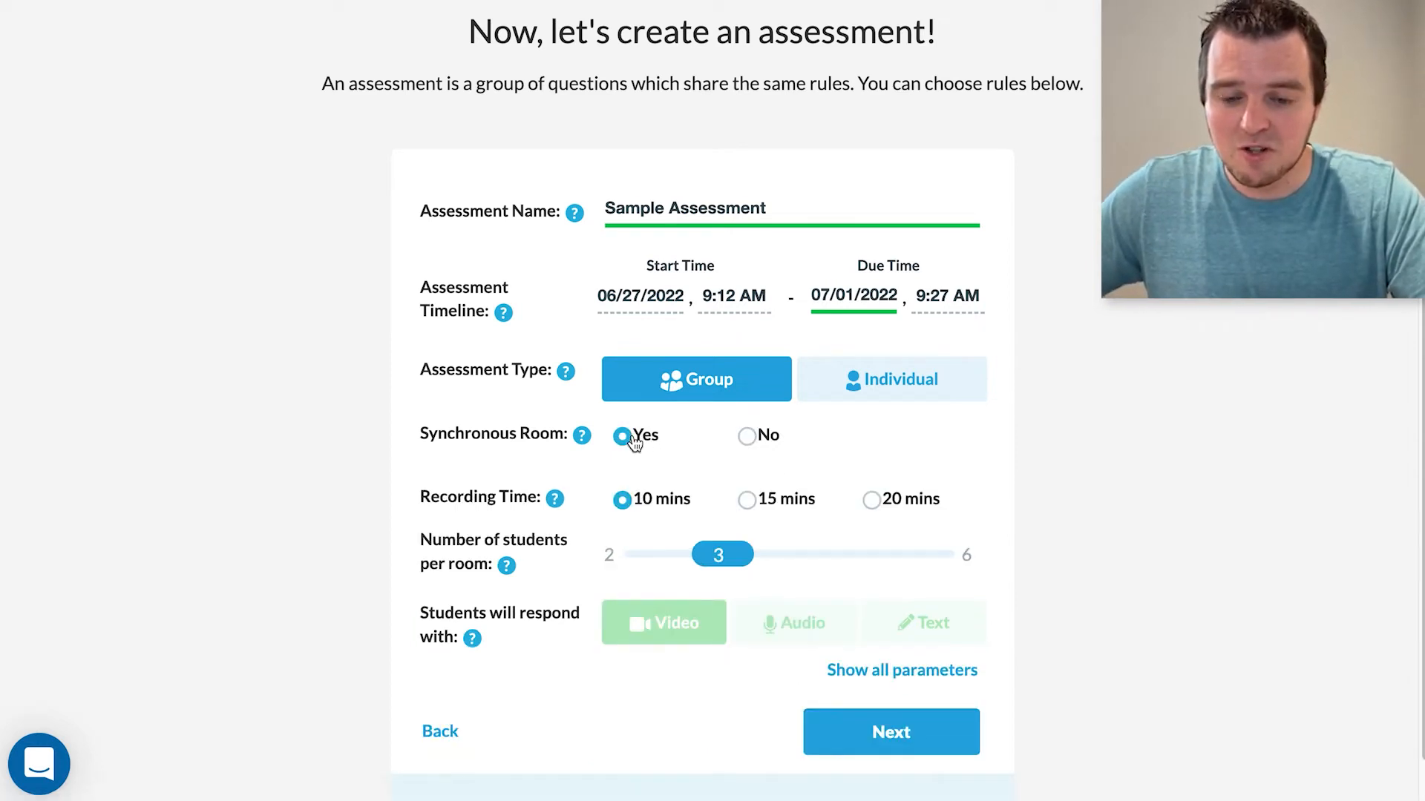
{"action": "left_click", "coordinate": [747, 438]}
{"action": "left_click", "coordinate": [948, 520]}
{"action": "left_click_drag", "start_coordinate": [950, 516], "coordinate": [640, 519]}
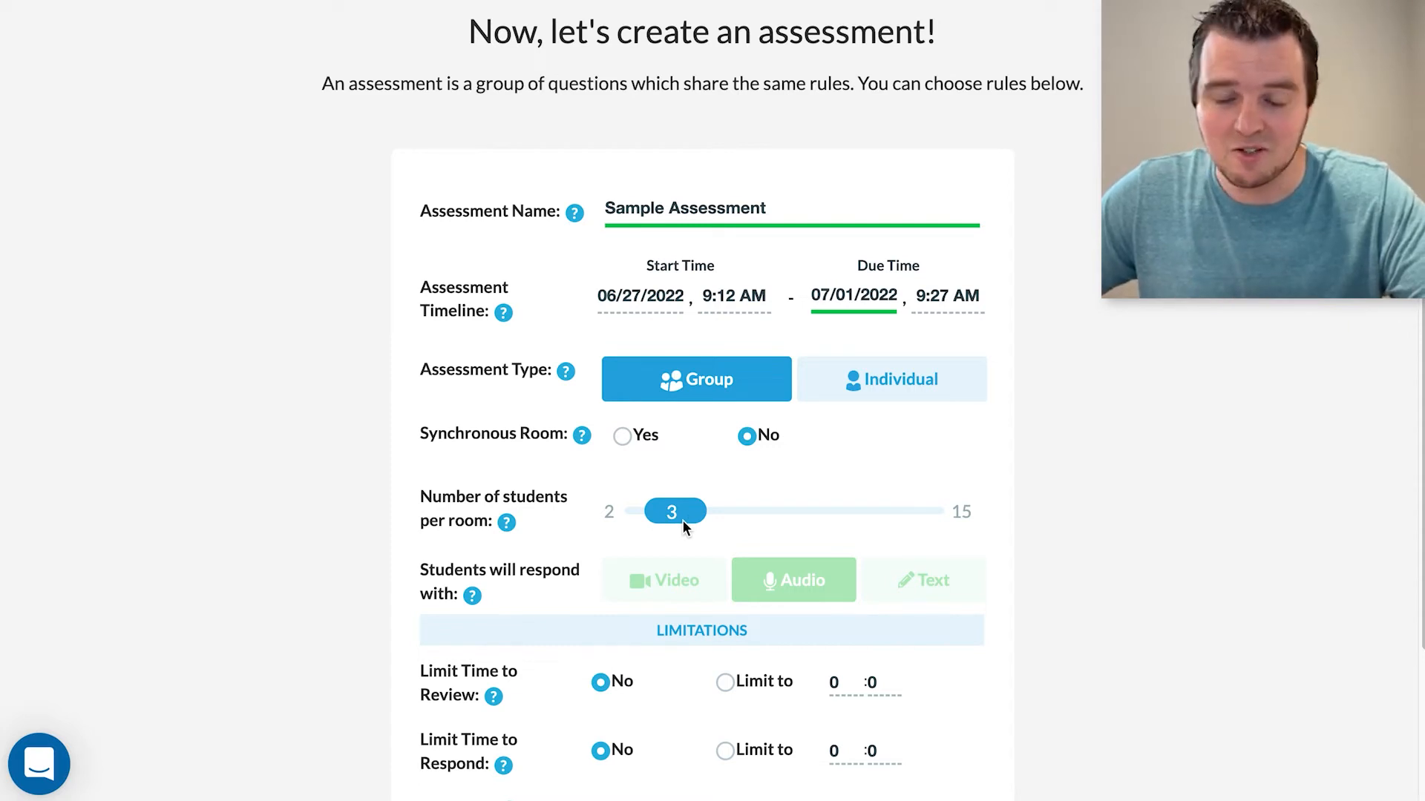
{"action": "left_click", "coordinate": [879, 392]}
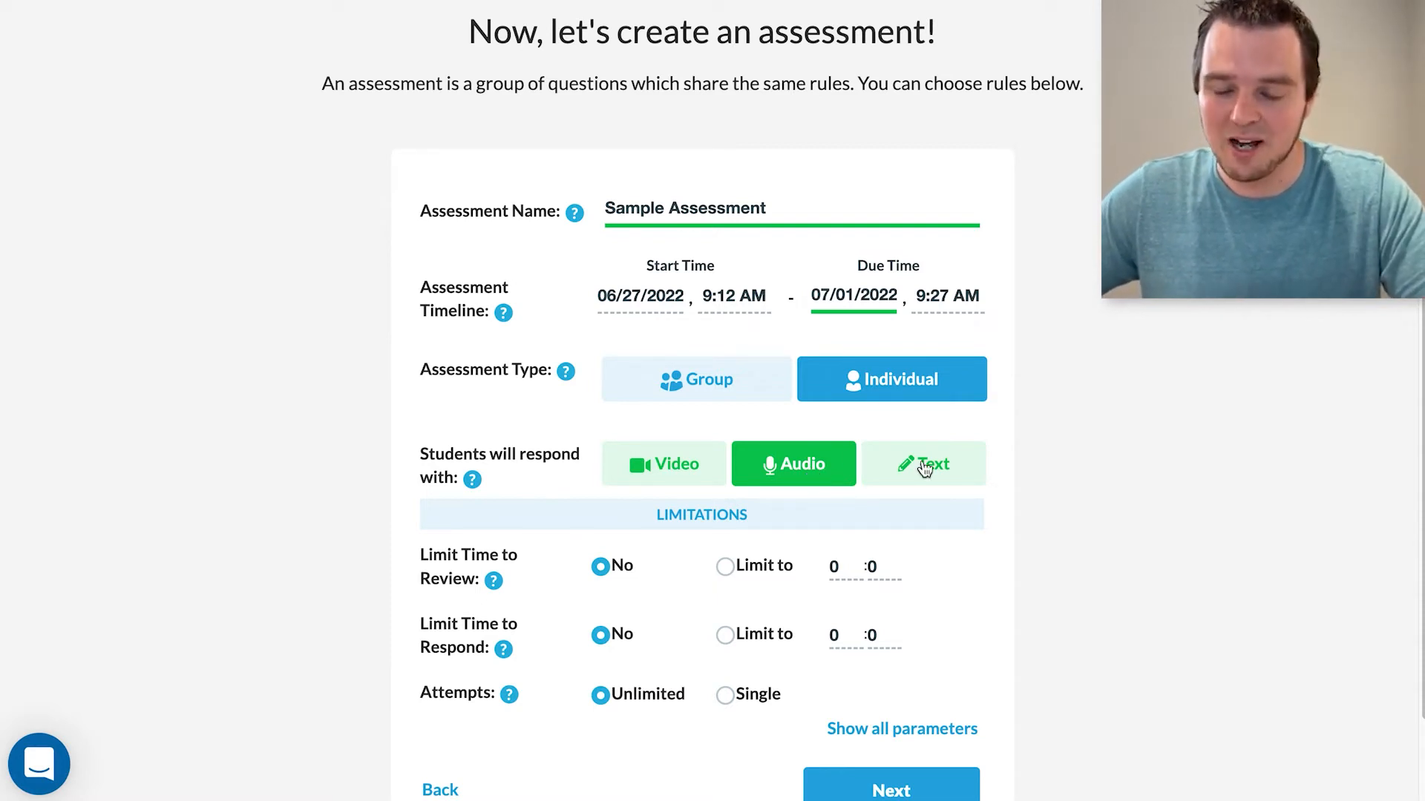
Step: Try a 0:30 review time limit with the question prompt visible when the timer ends, and turn the limit off
{"action": "scroll", "coordinate": [923, 468], "scroll_direction": "down", "scroll_amount": 2}
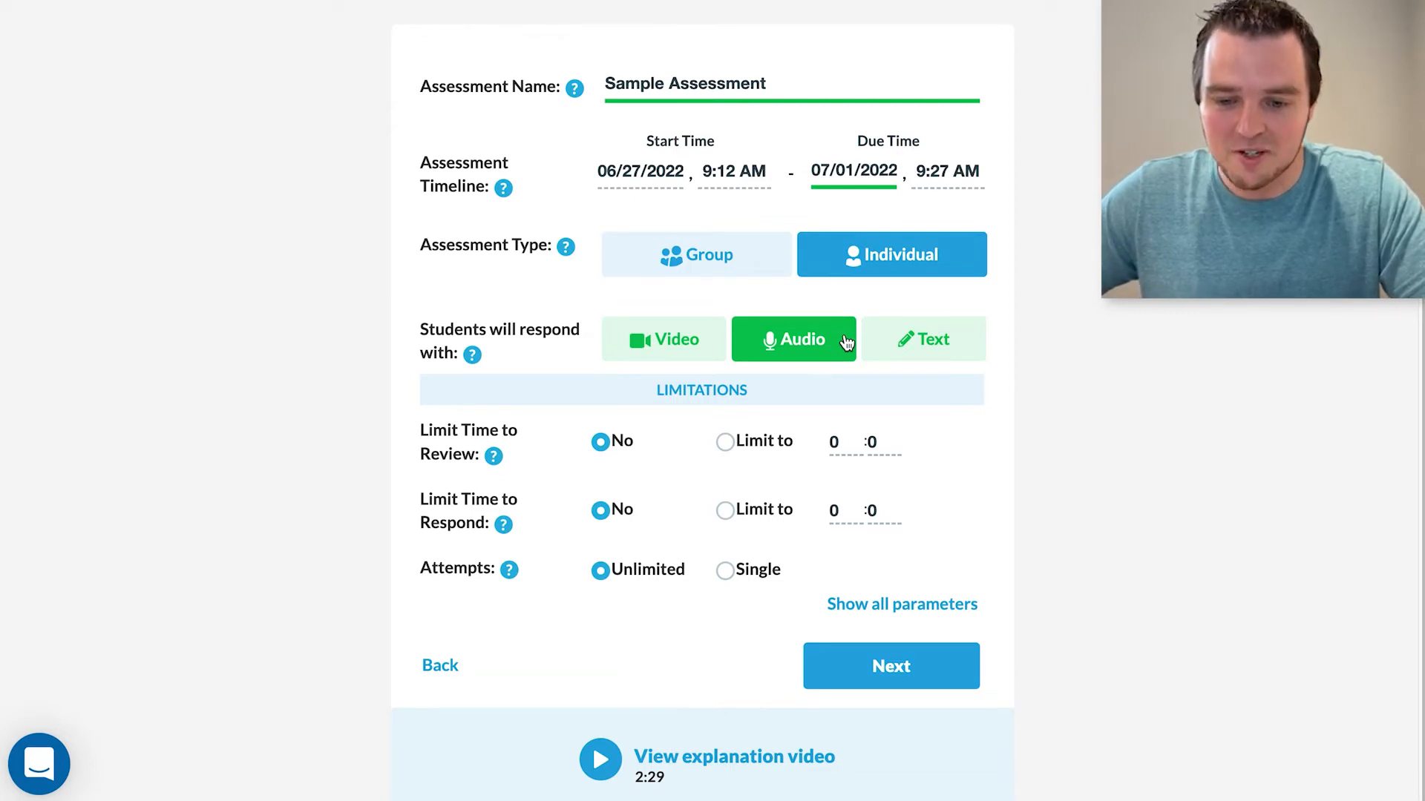
{"action": "scroll", "coordinate": [720, 398], "scroll_direction": "up", "scroll_amount": 1}
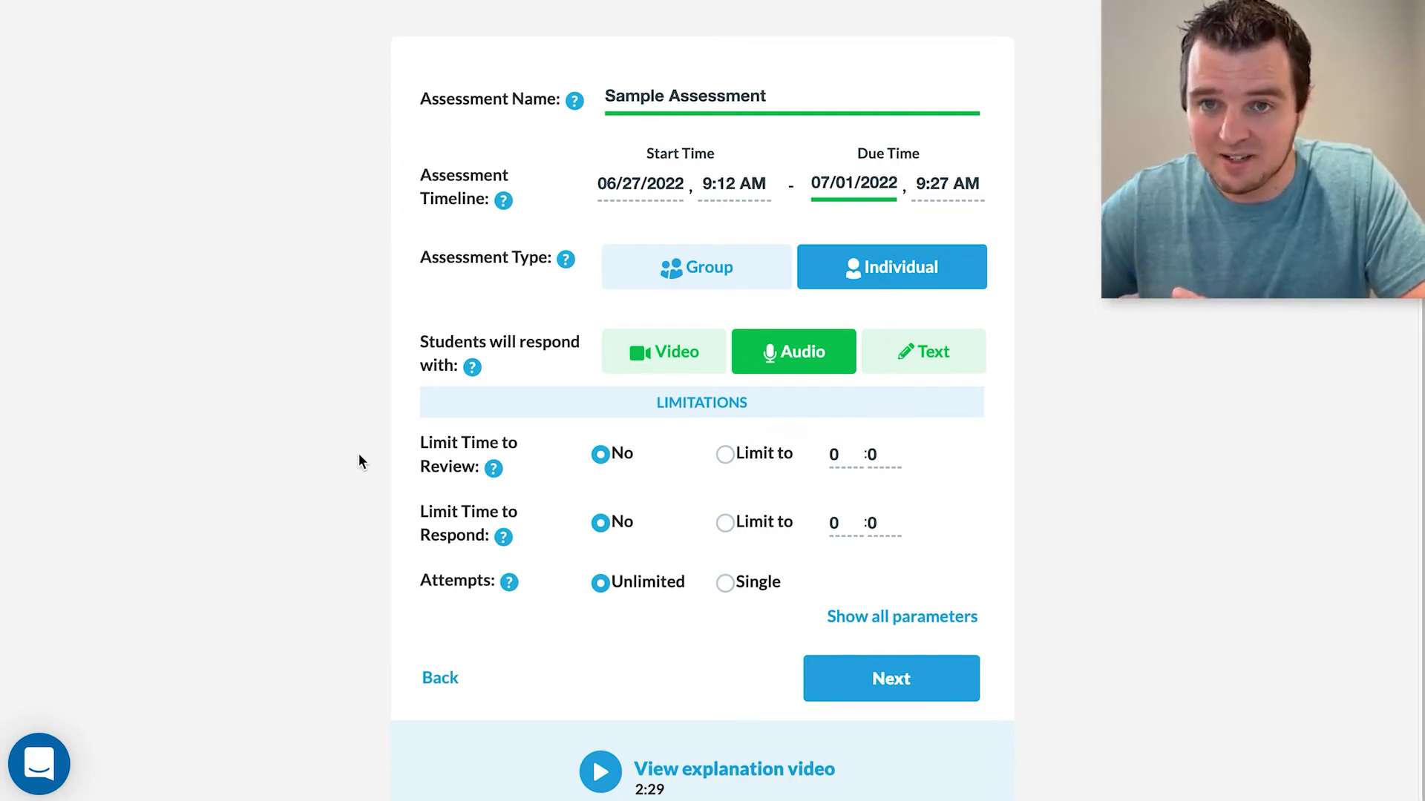
{"action": "left_click", "coordinate": [726, 455]}
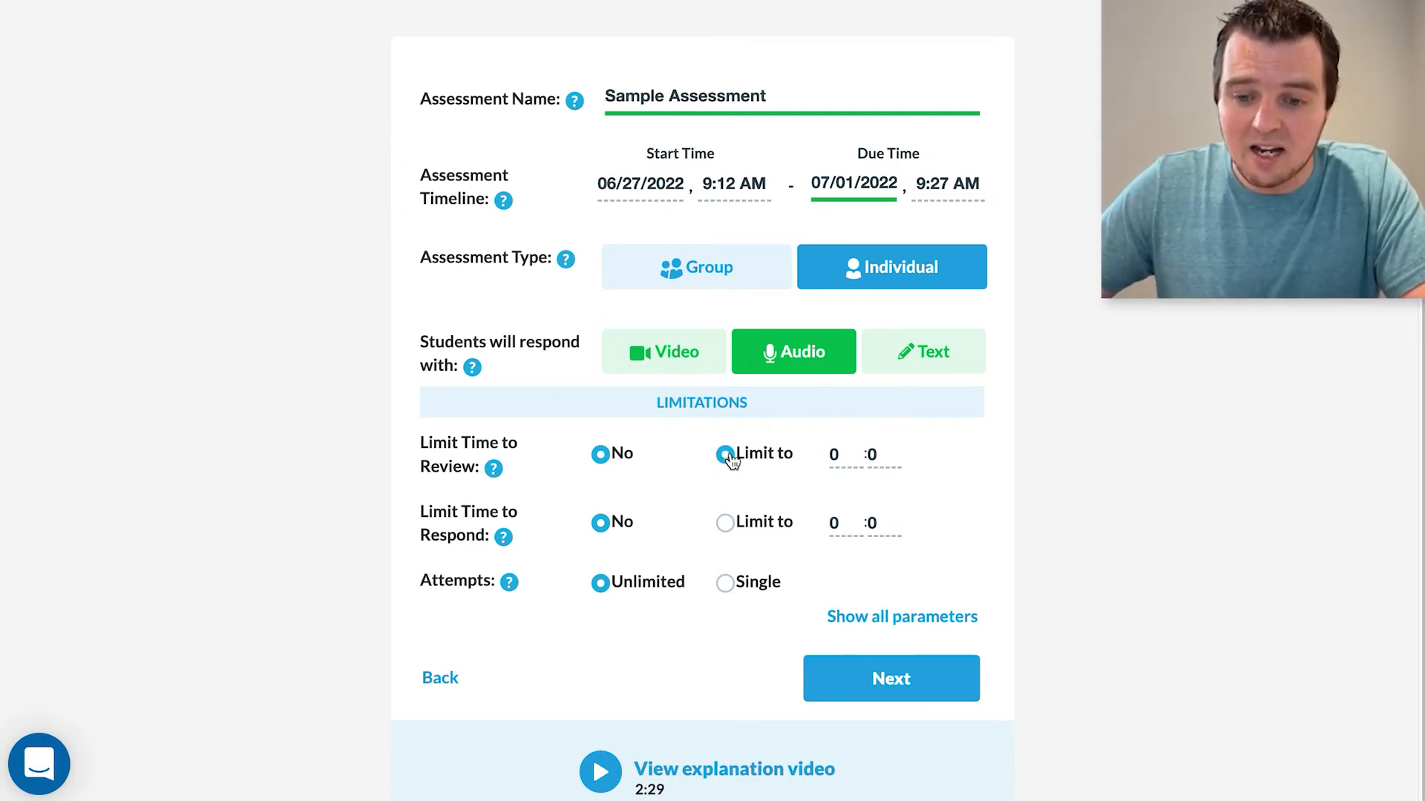
{"action": "left_click", "coordinate": [894, 451]}
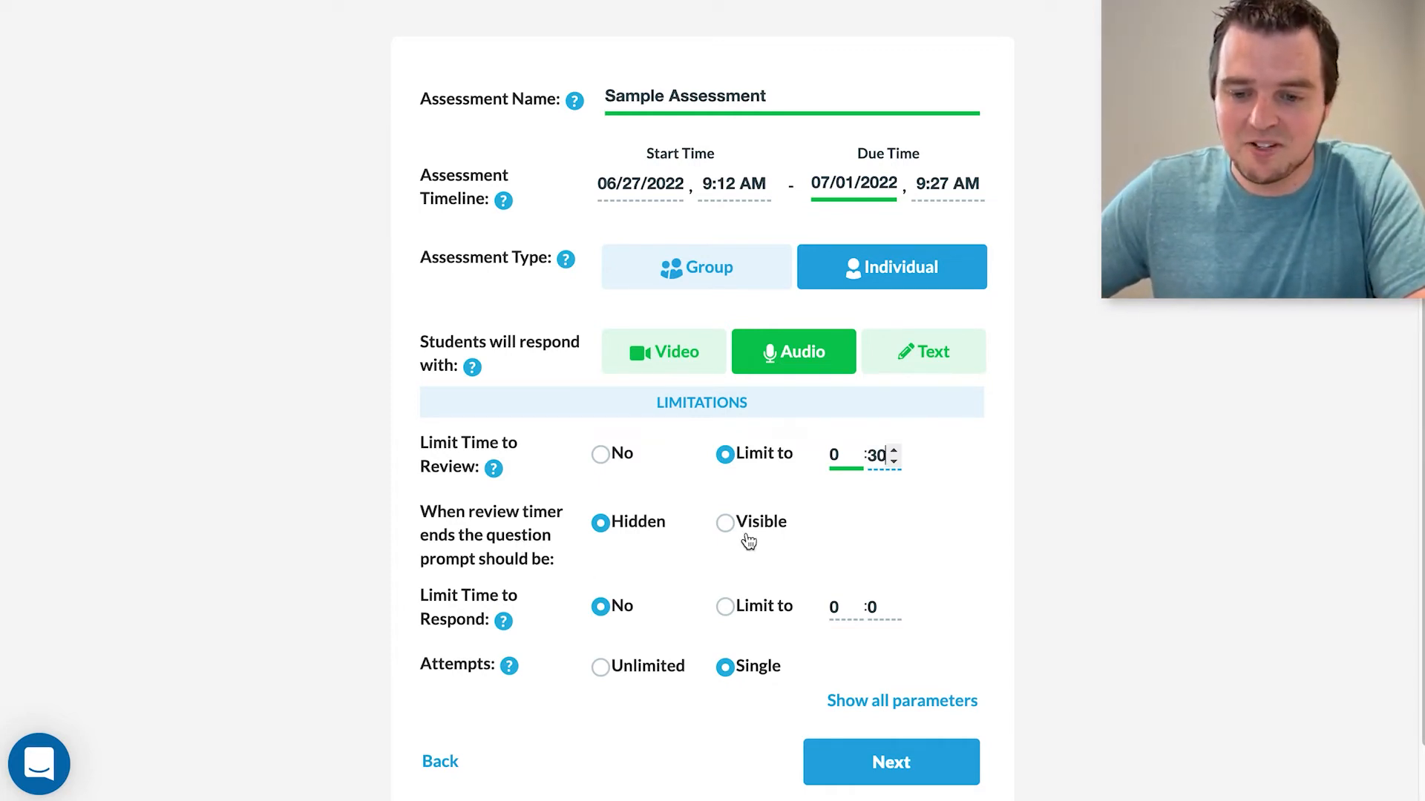
{"action": "left_click", "coordinate": [725, 522]}
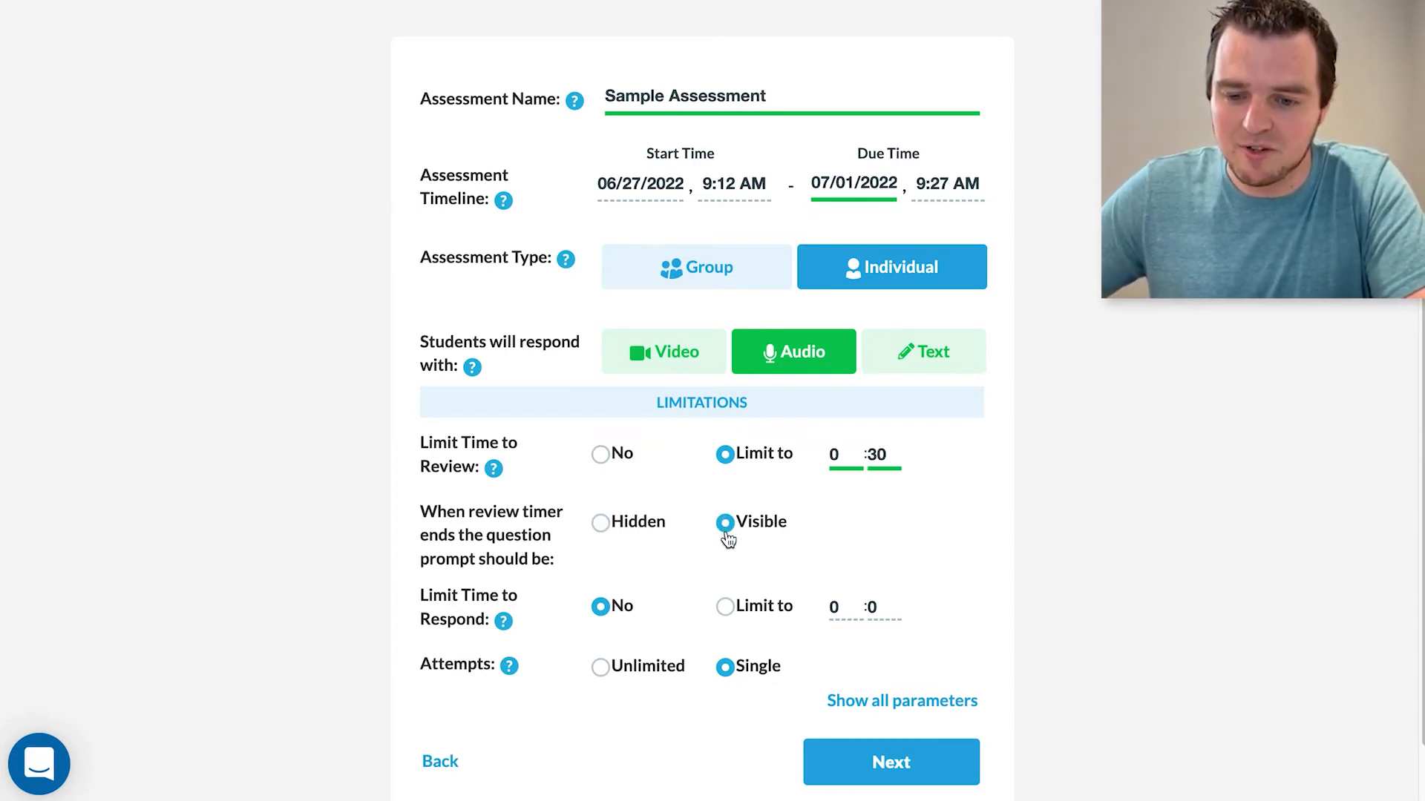
{"action": "left_click", "coordinate": [601, 456]}
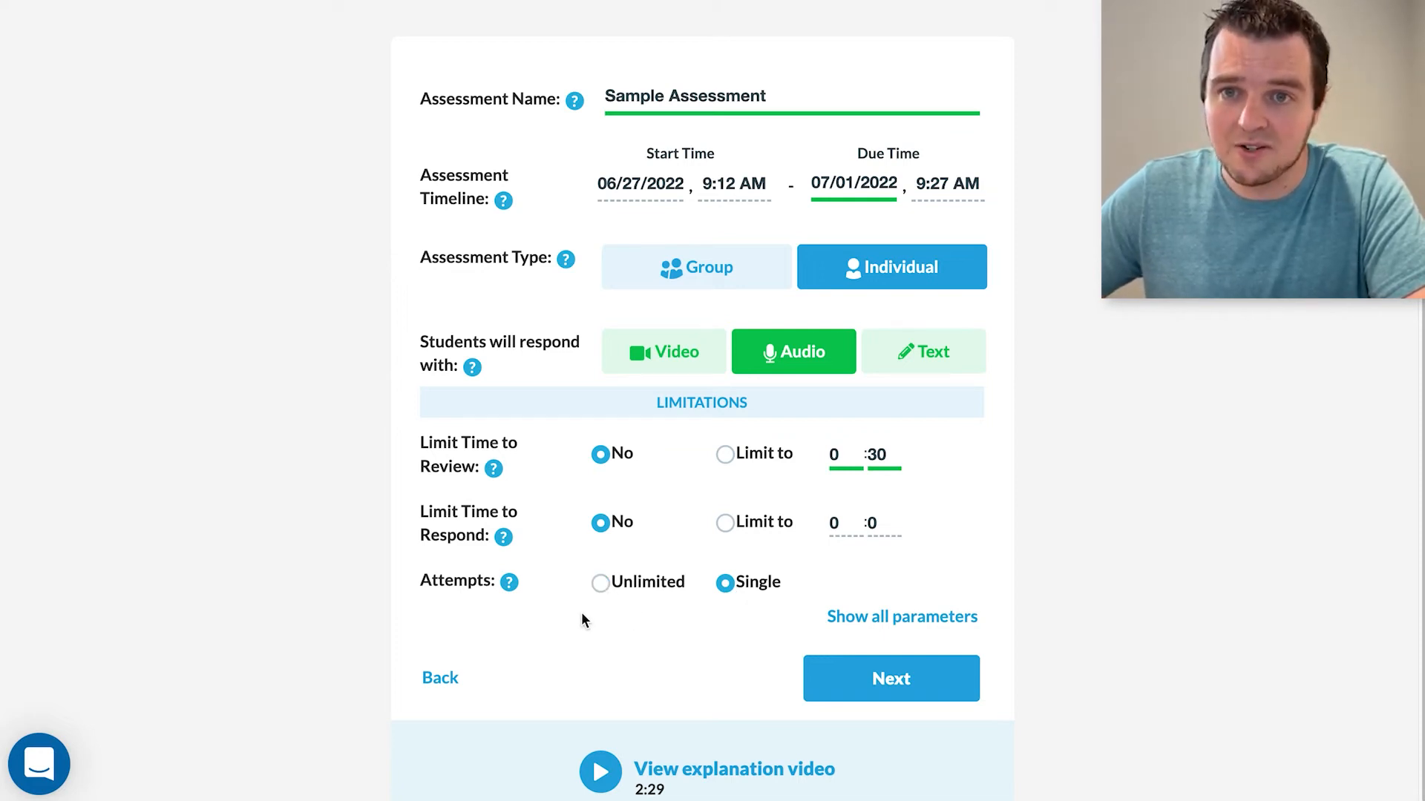
Step: Show all parameters of the assessment and enter the description "This is a basic description."
{"action": "left_click", "coordinate": [926, 619]}
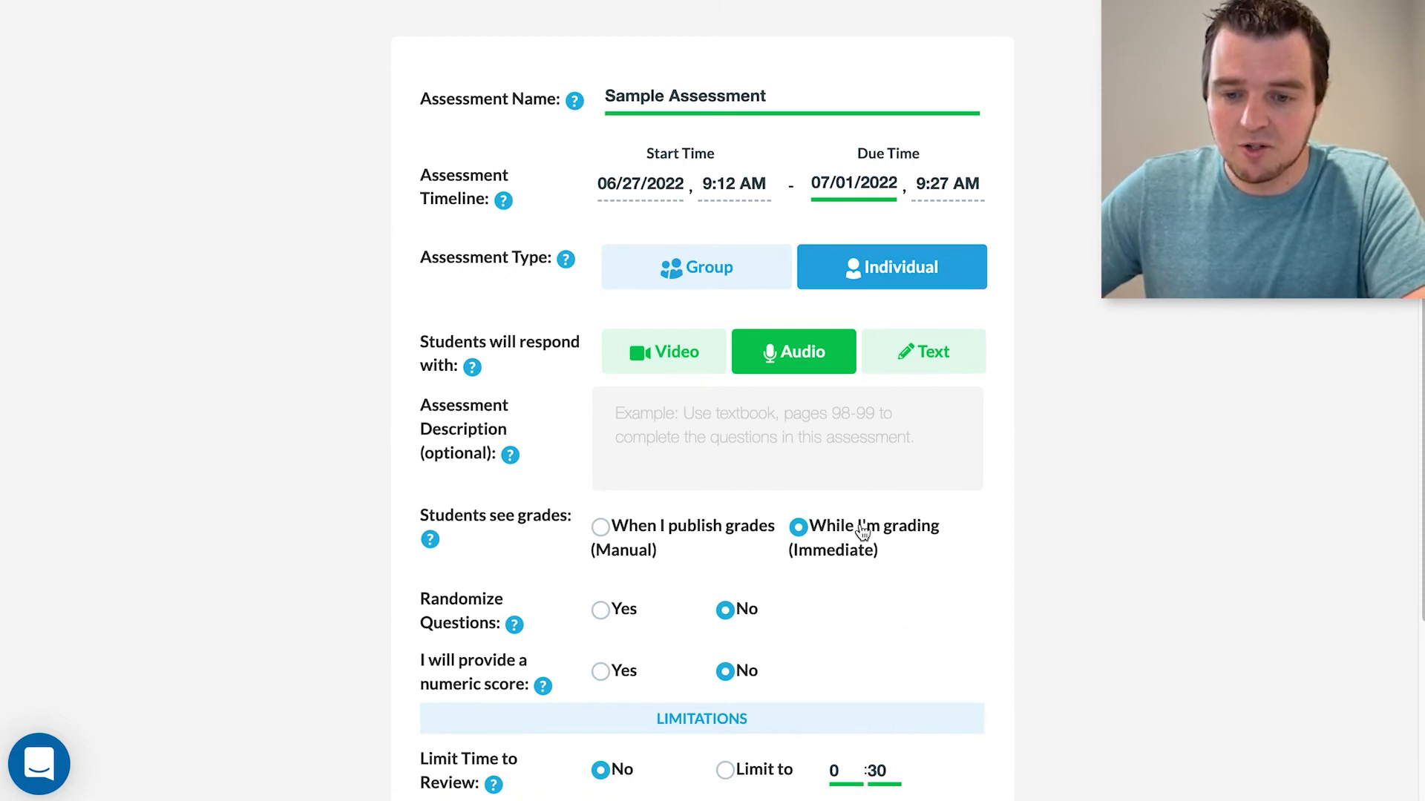
{"action": "left_click", "coordinate": [828, 460]}
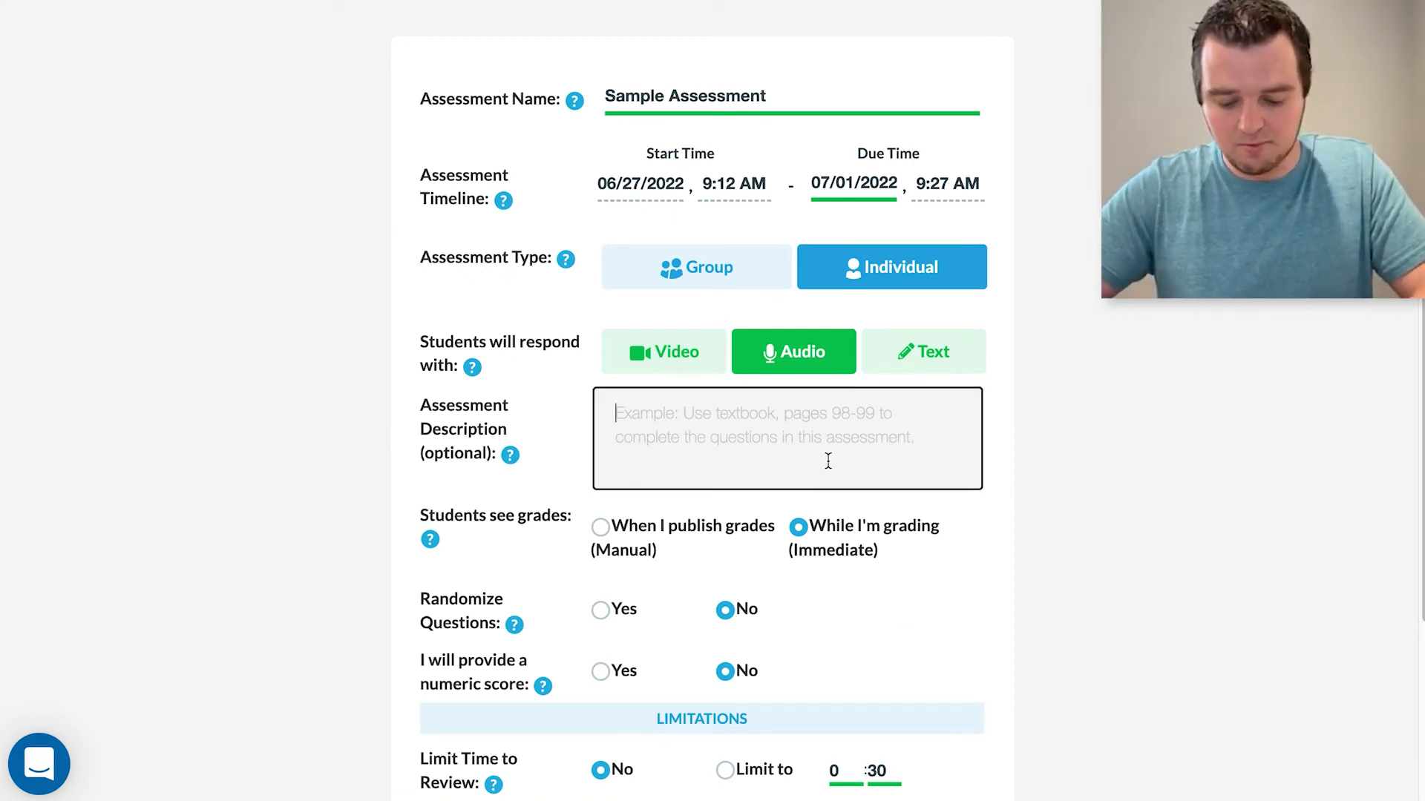
{"action": "type", "text": "This is a basic de"}
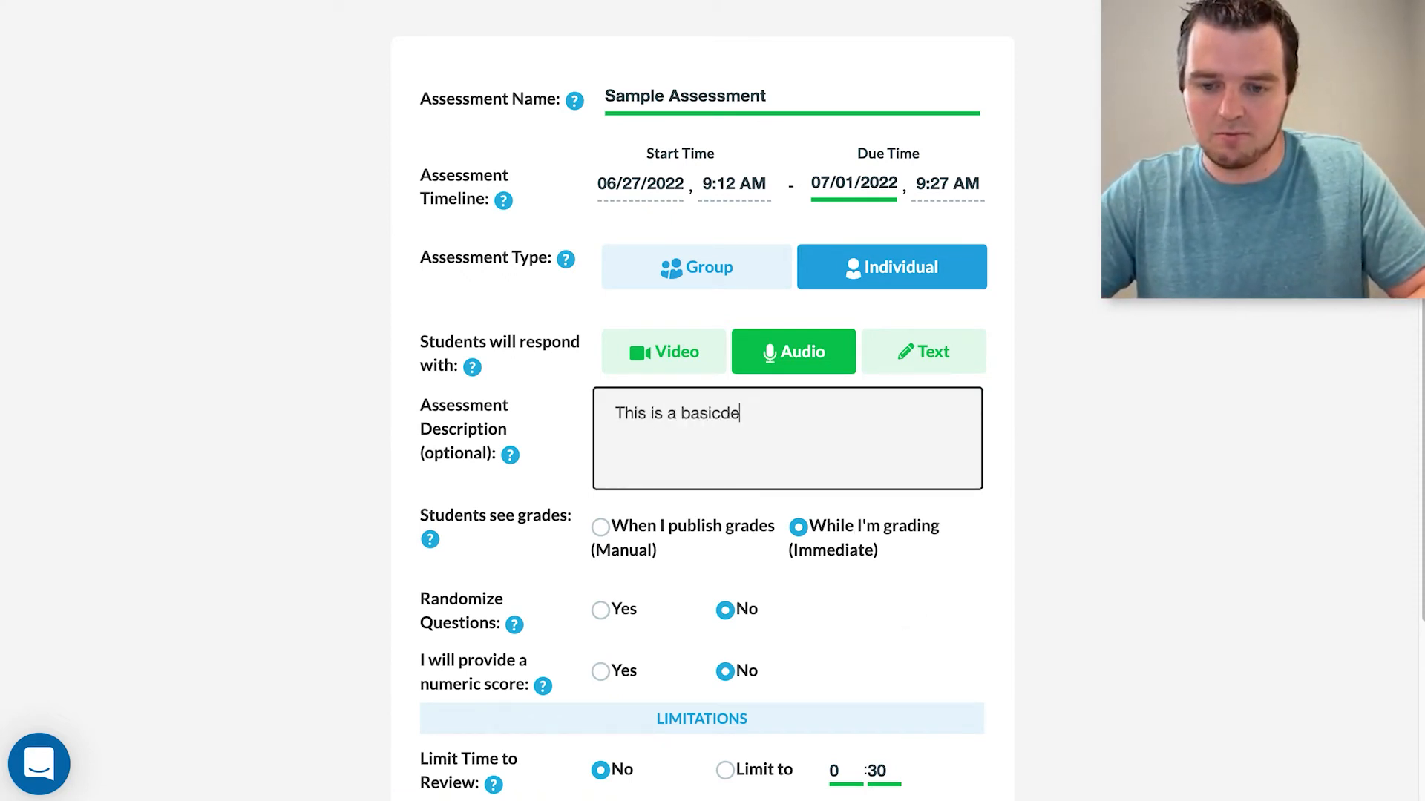
{"action": "type", "text": "scription."}
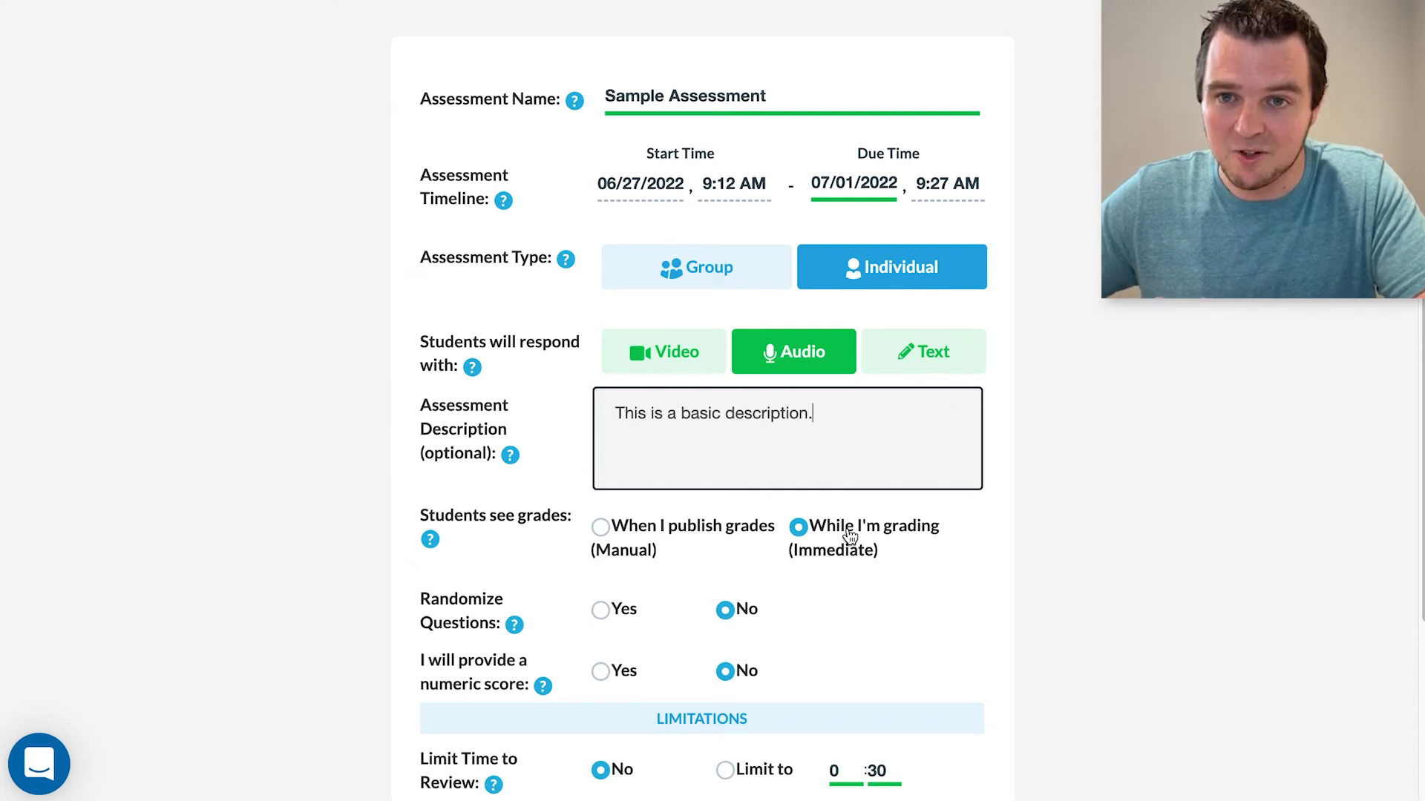
Step: Try providing a numeric score to bring up the rubric settings, and return the numeric score option to No
{"action": "scroll", "coordinate": [482, 541], "scroll_direction": "down", "scroll_amount": 5}
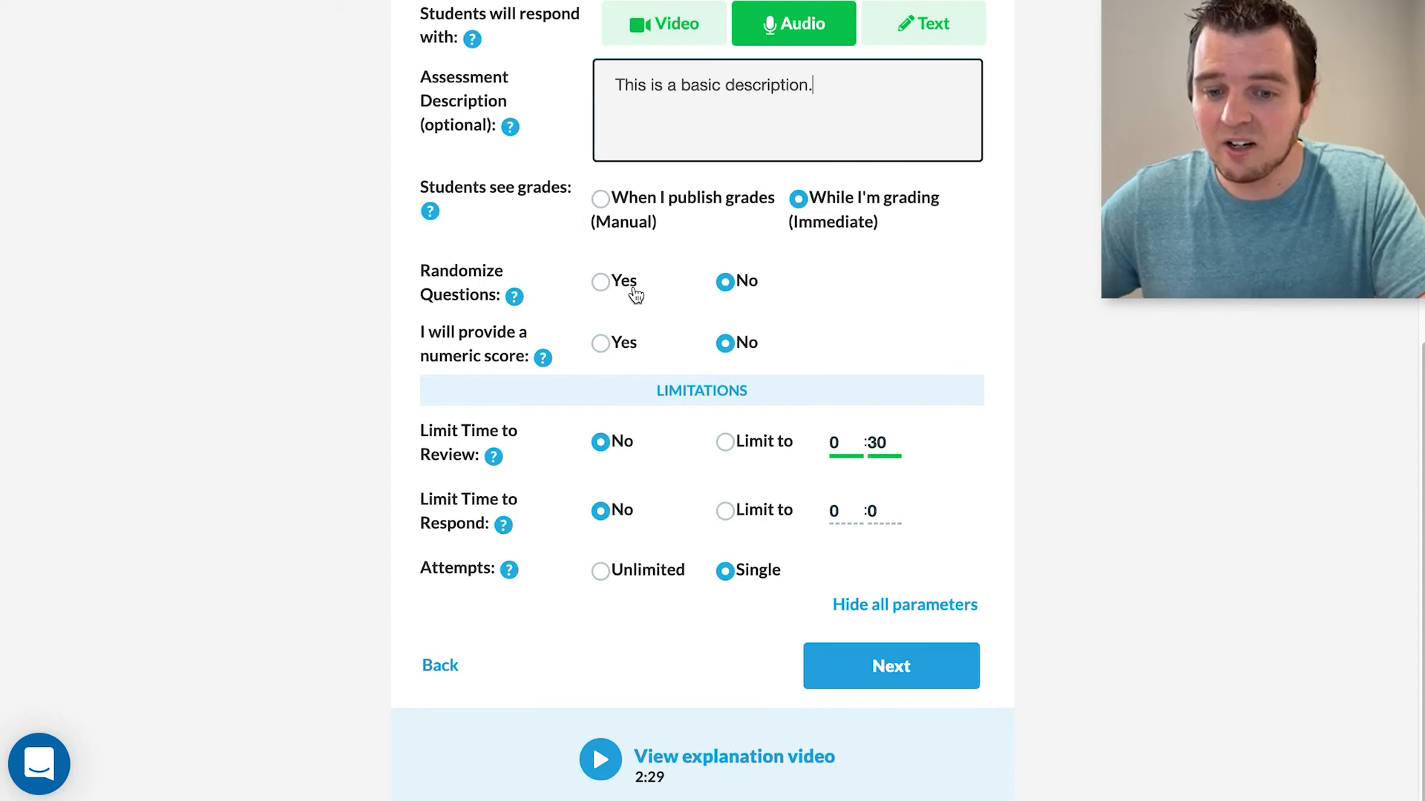
{"action": "left_click", "coordinate": [602, 344]}
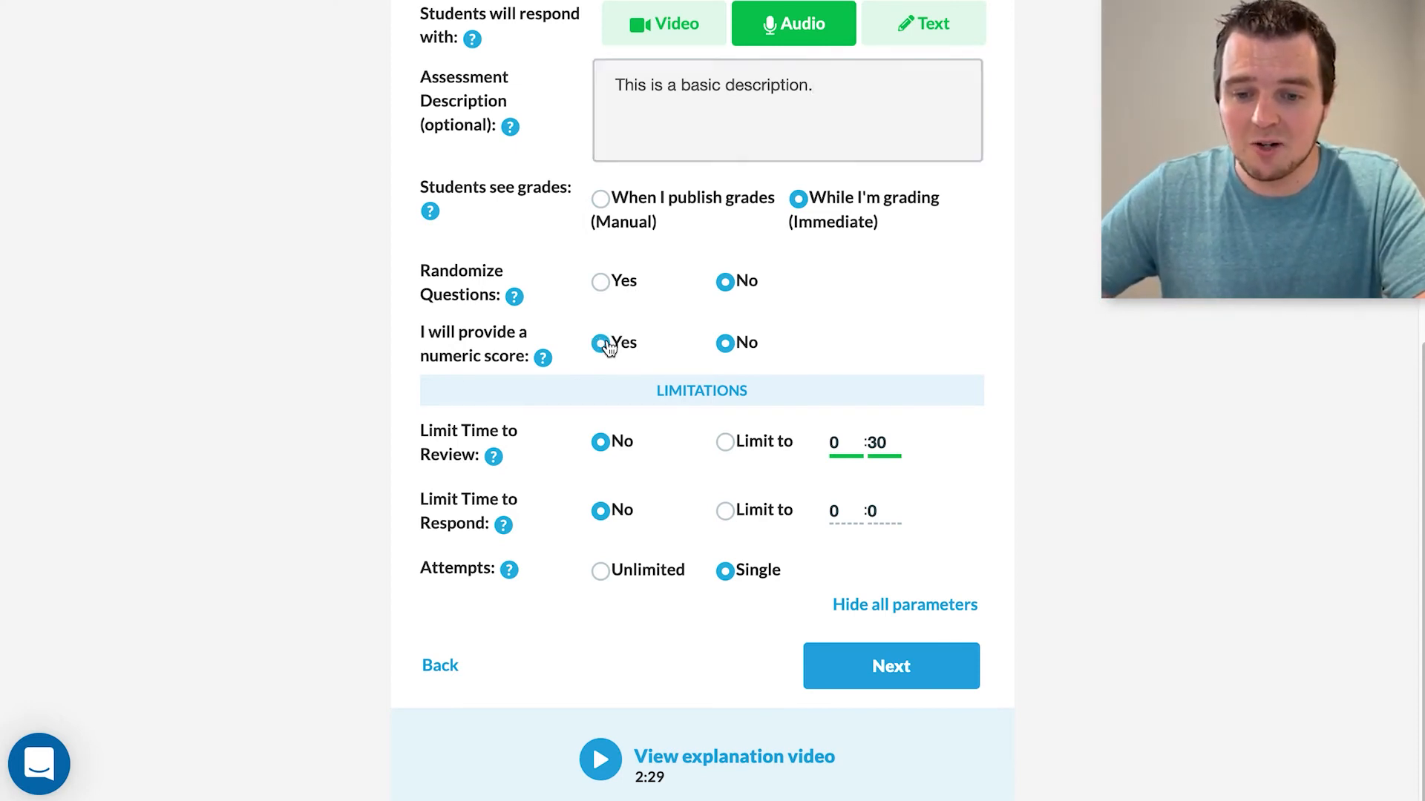
{"action": "scroll", "coordinate": [383, 443], "scroll_direction": "down", "scroll_amount": 1}
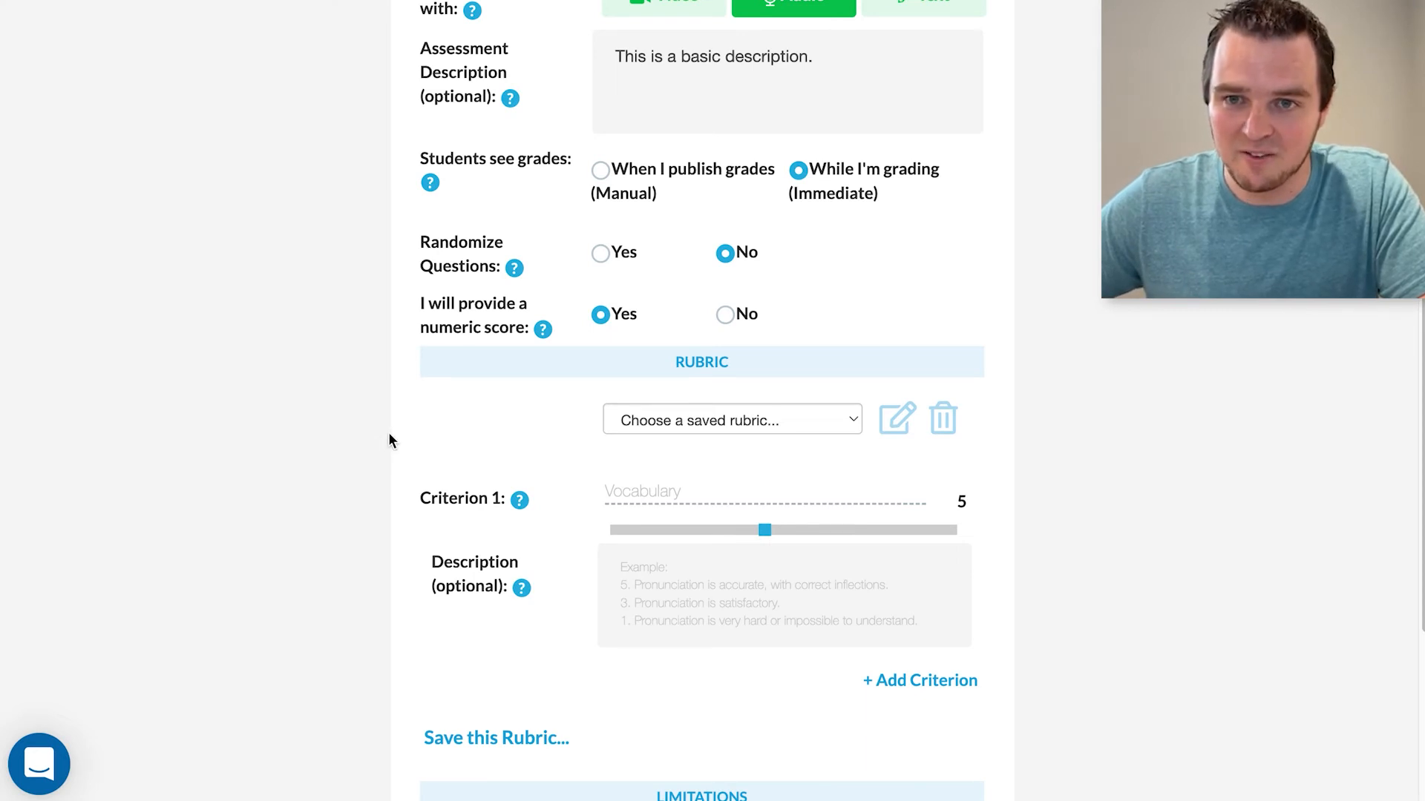
{"action": "left_click", "coordinate": [725, 314]}
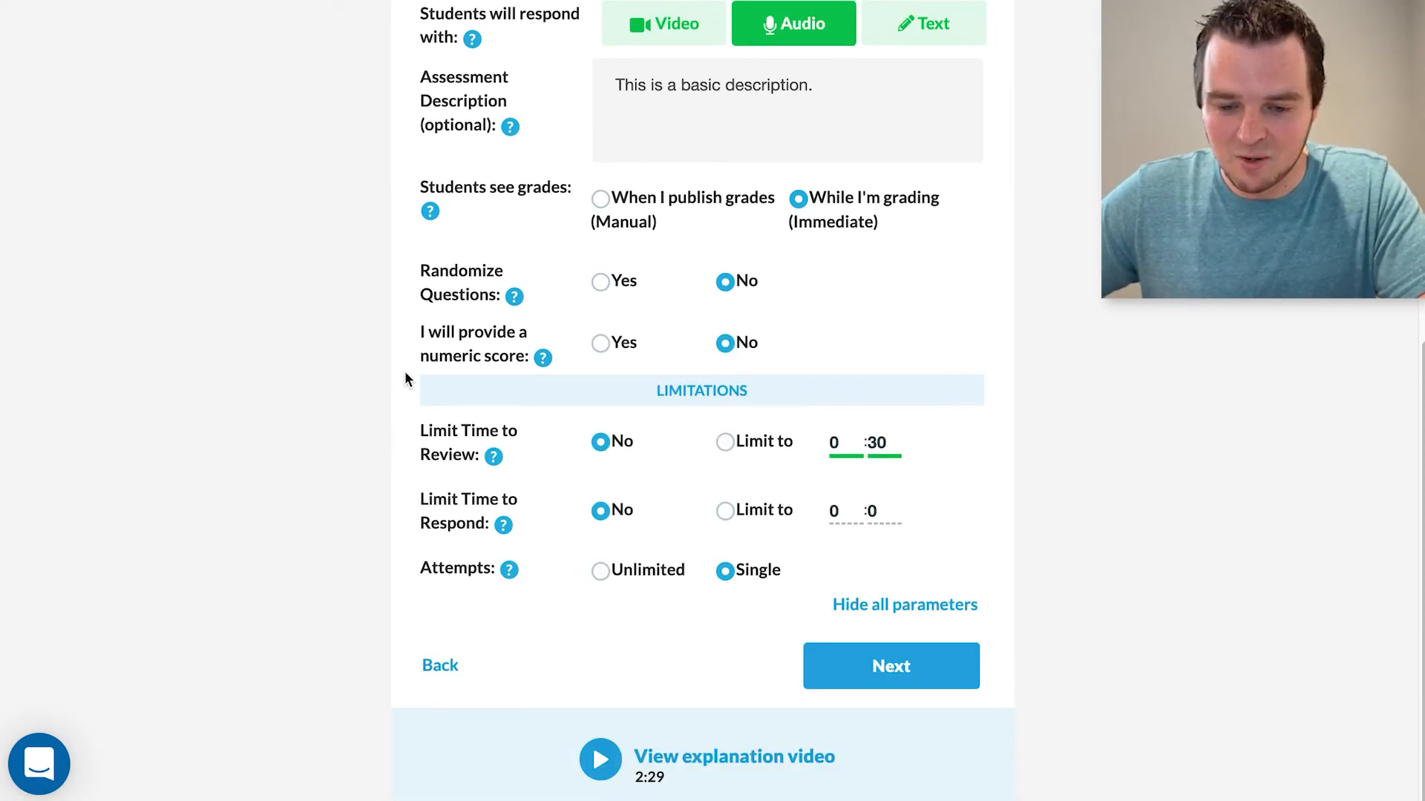
Step: Continue to the questions and title the first one "Q1" with the text "Introduce yourself in the target language saying as much as you can."
{"action": "left_click", "coordinate": [866, 657]}
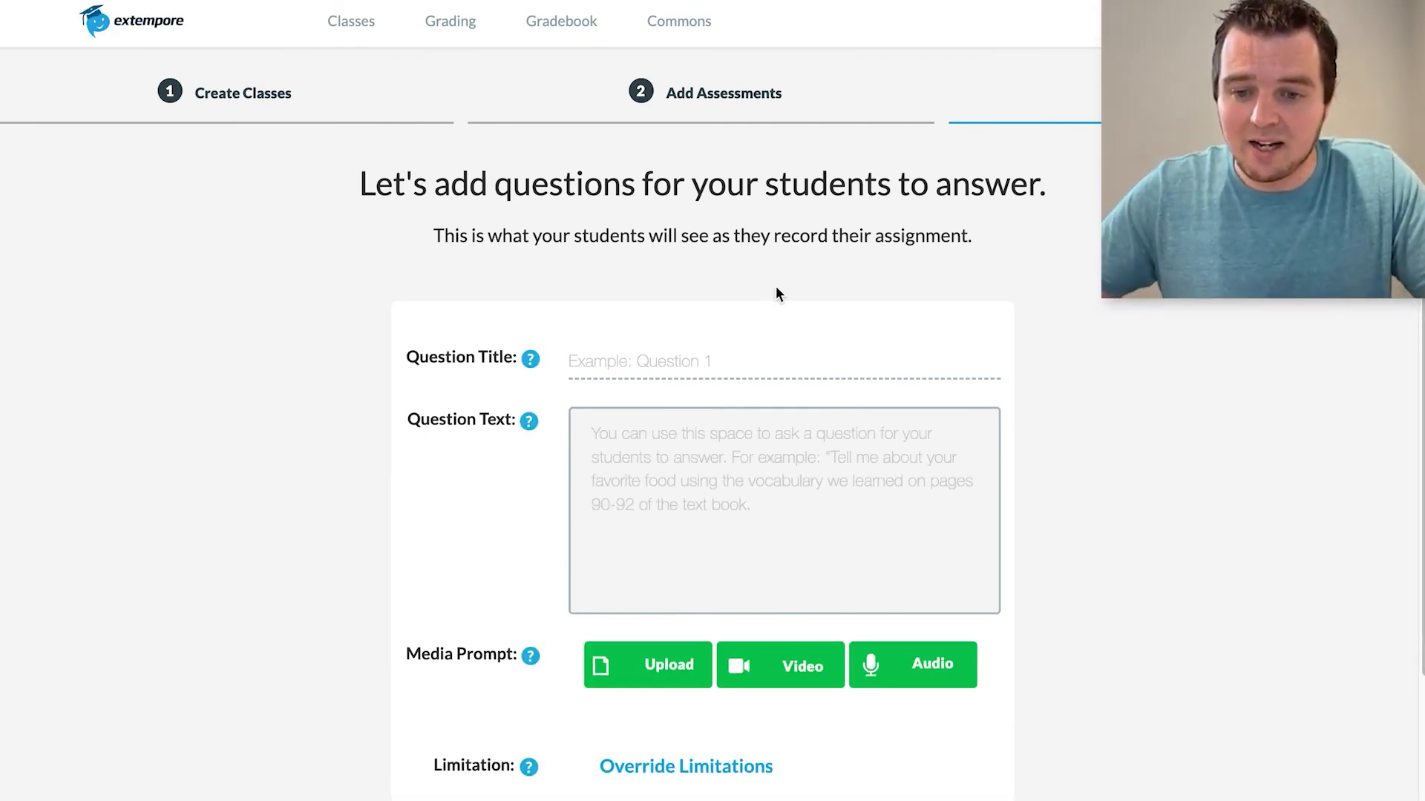
{"action": "left_click", "coordinate": [652, 353]}
{"action": "type", "text": "Q1"}
{"action": "left_click", "coordinate": [624, 454]}
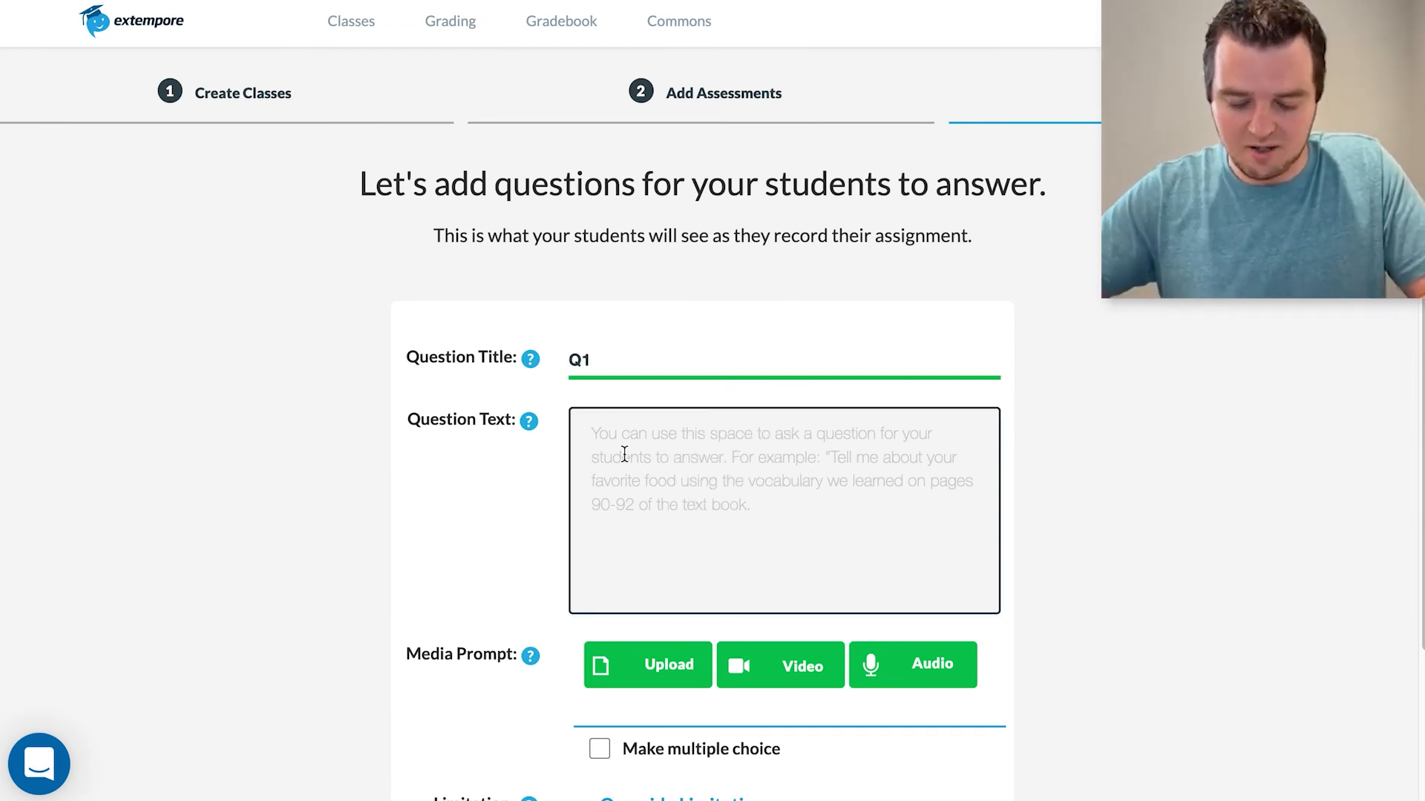
{"action": "type", "text": "Introduce yourself in"}
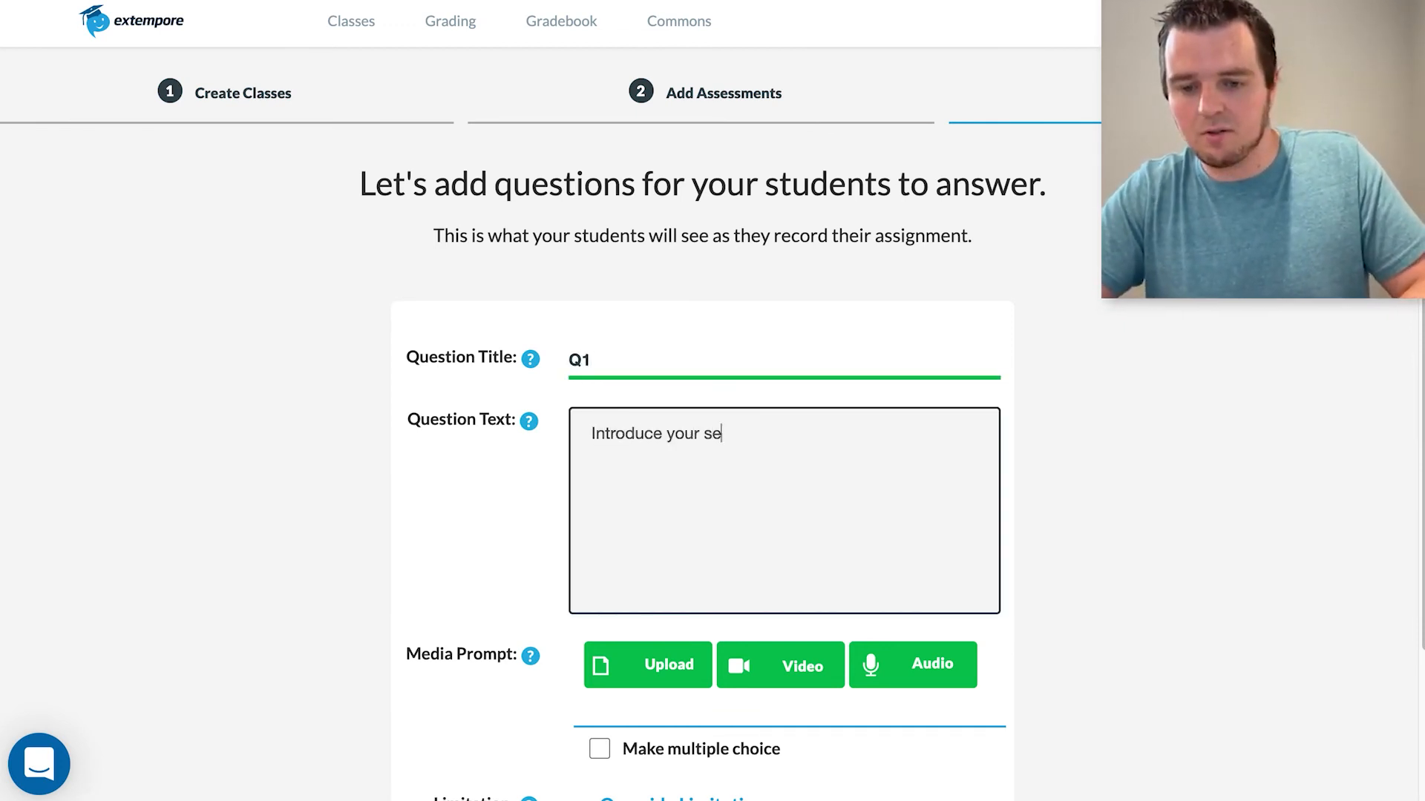
{"action": "type", "text": " the"}
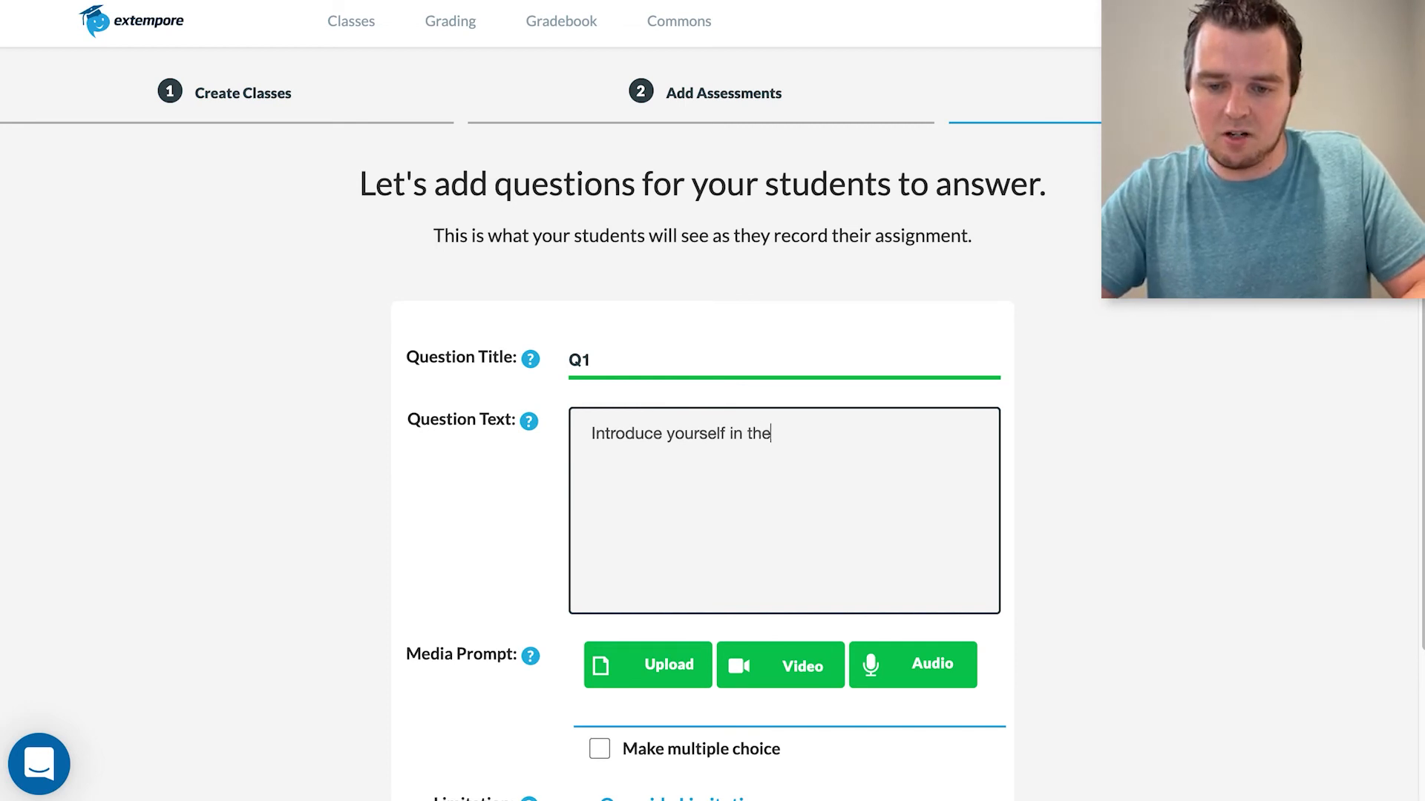
{"action": "type", "text": " target language sa"}
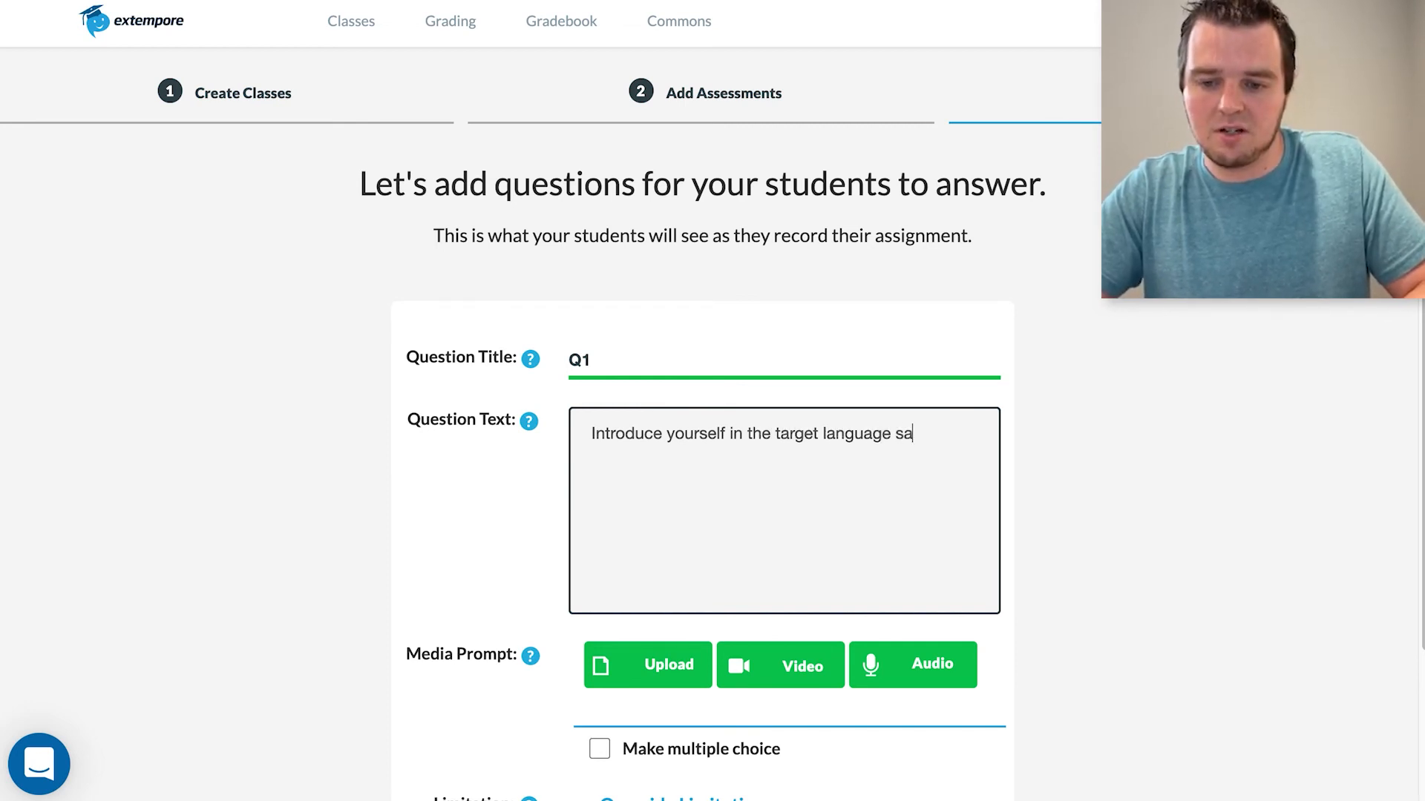
{"action": "type", "text": "ying as much as you cna"}
{"action": "key", "text": "BackSpace"}
{"action": "key", "text": "BackSpace"}
{"action": "type", "text": "an."}
Step: Open the video media prompt recorder with camera and microphone access allowed, then the audio recorder, and cancel both without recording
{"action": "scroll", "coordinate": [687, 449], "scroll_direction": "down", "scroll_amount": 1}
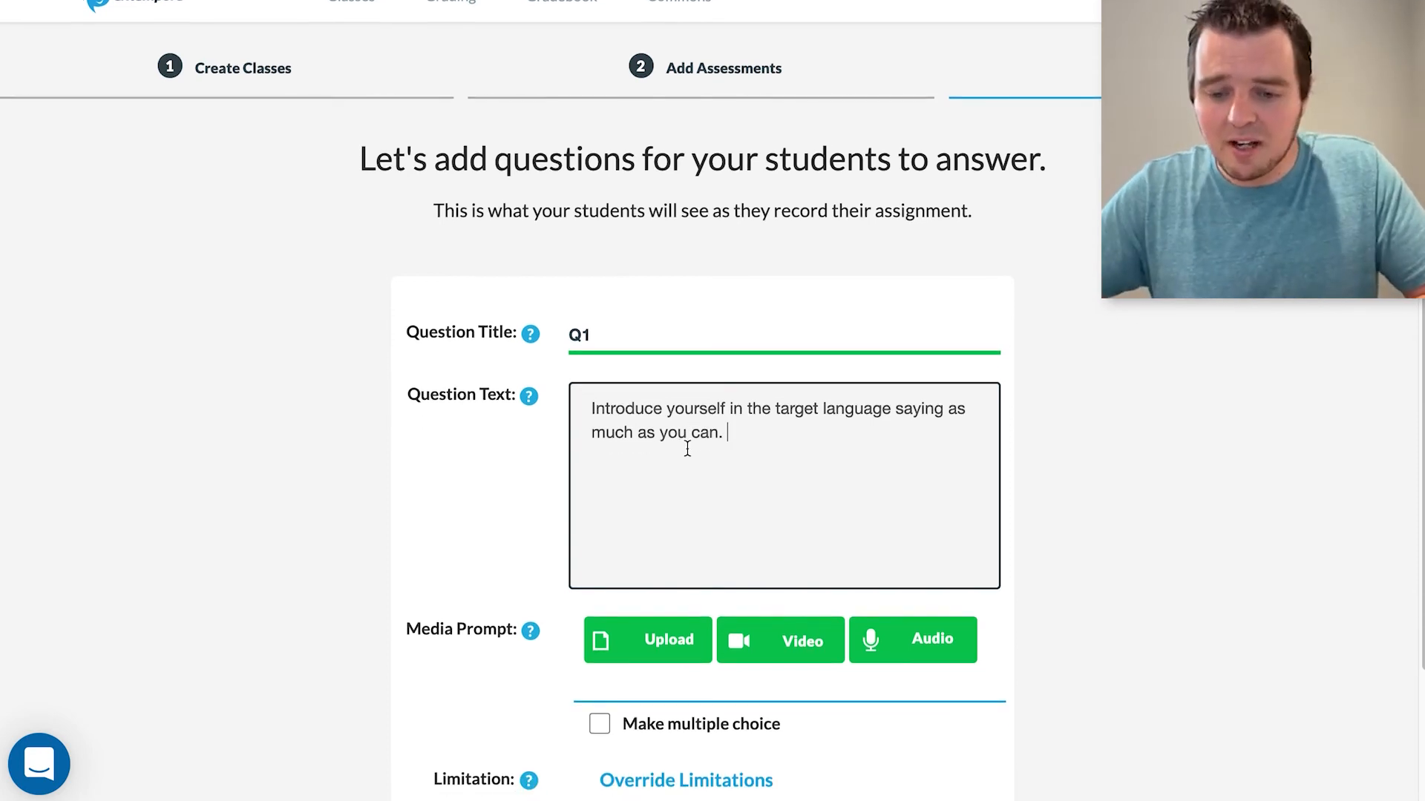
{"action": "scroll", "coordinate": [550, 610], "scroll_direction": "down", "scroll_amount": 1}
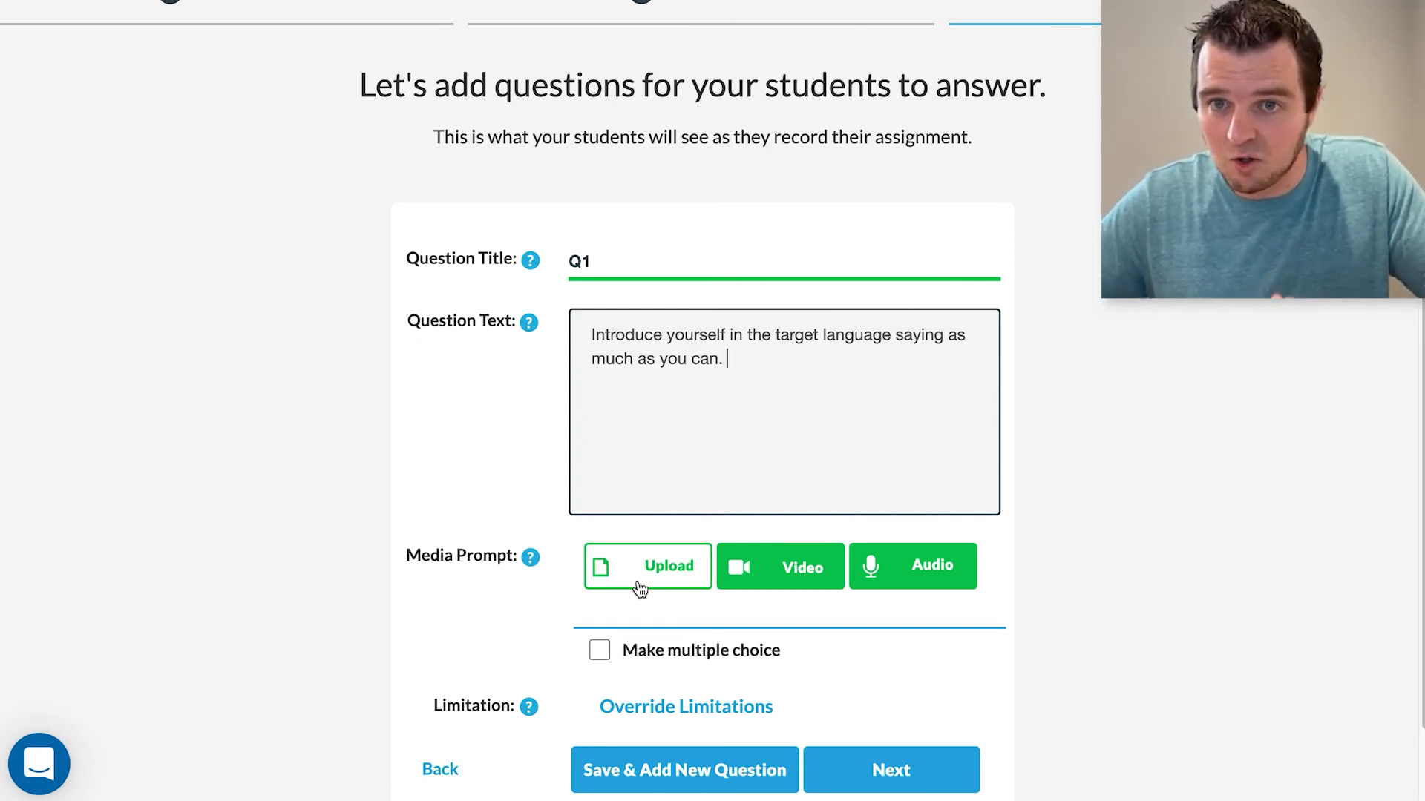
{"action": "left_click", "coordinate": [790, 567]}
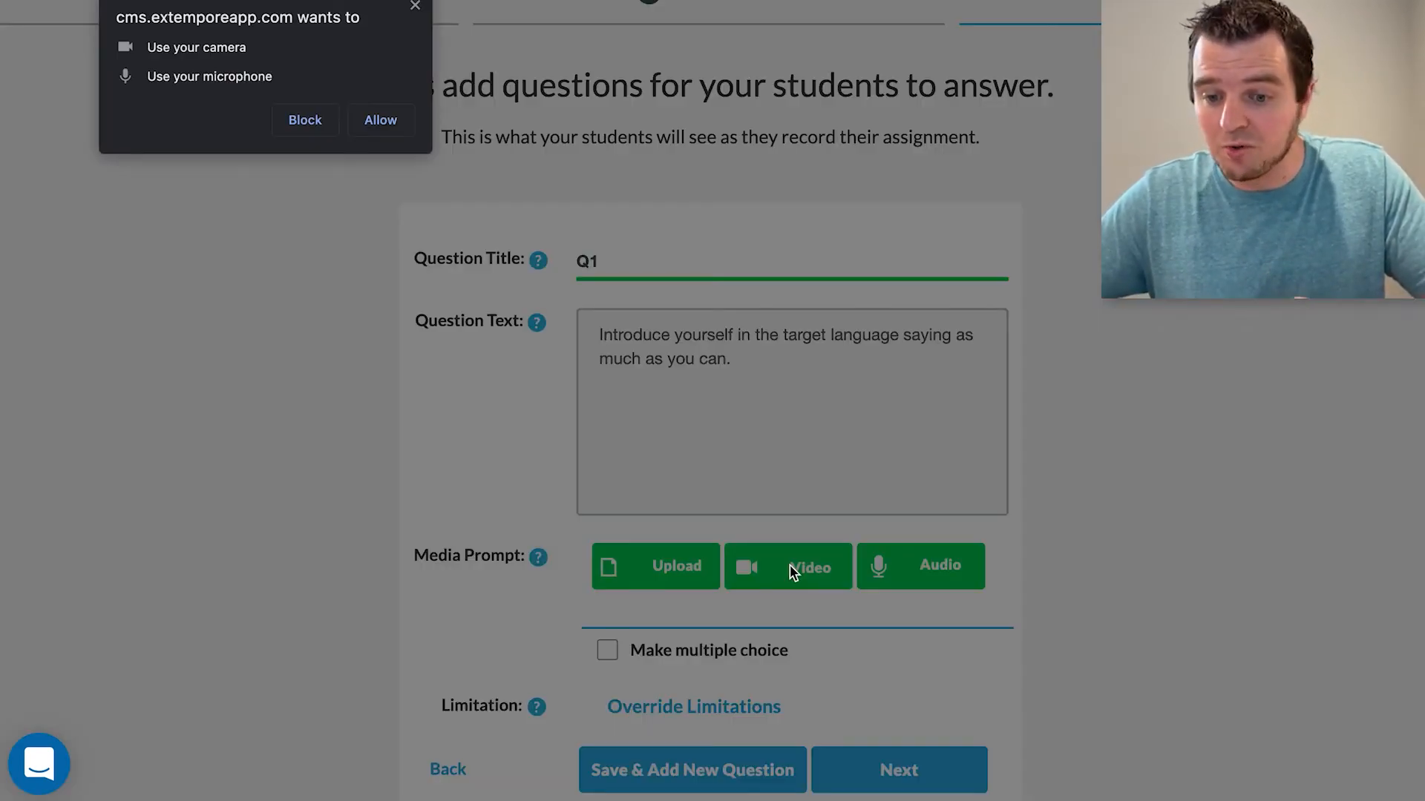
{"action": "left_click", "coordinate": [382, 125]}
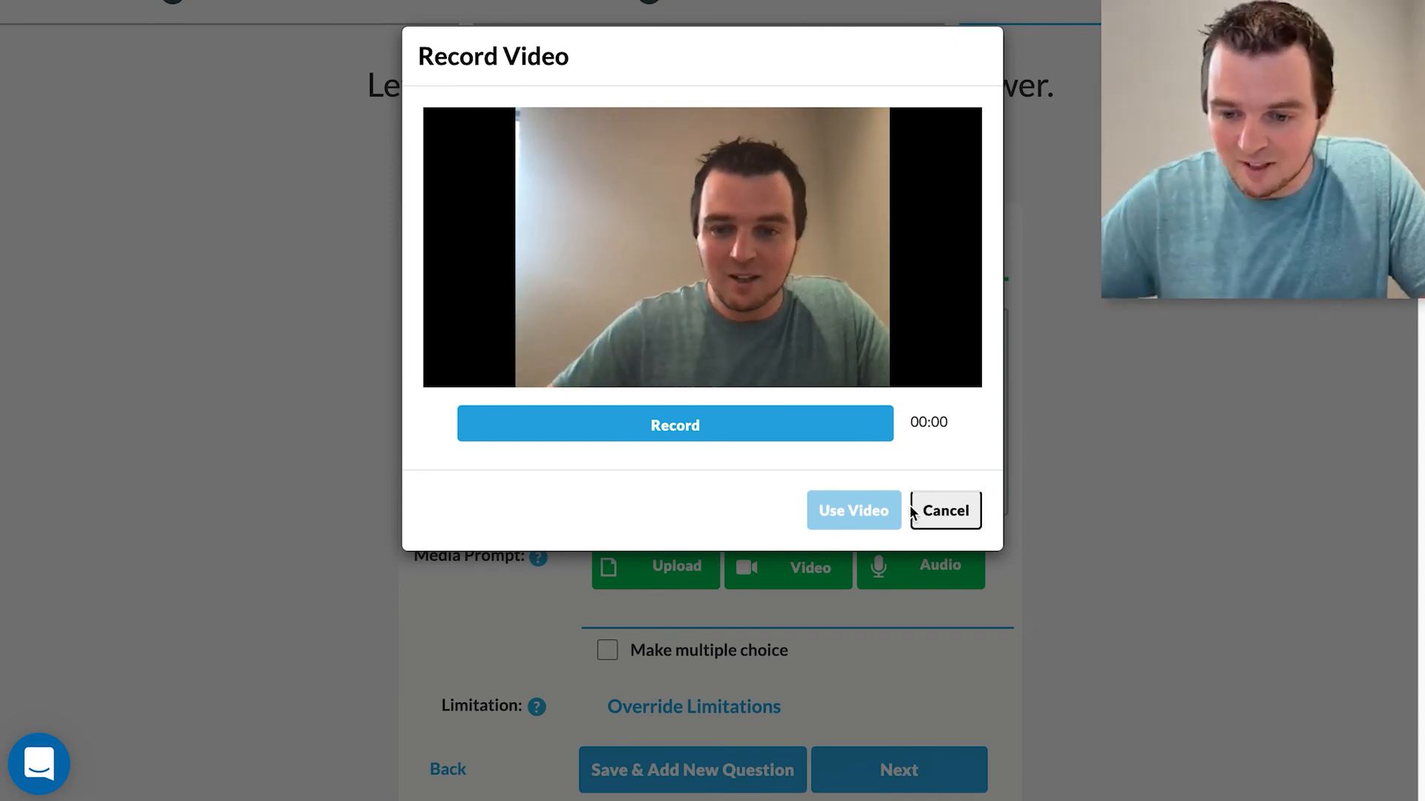
{"action": "left_click", "coordinate": [941, 519]}
{"action": "left_click", "coordinate": [914, 572]}
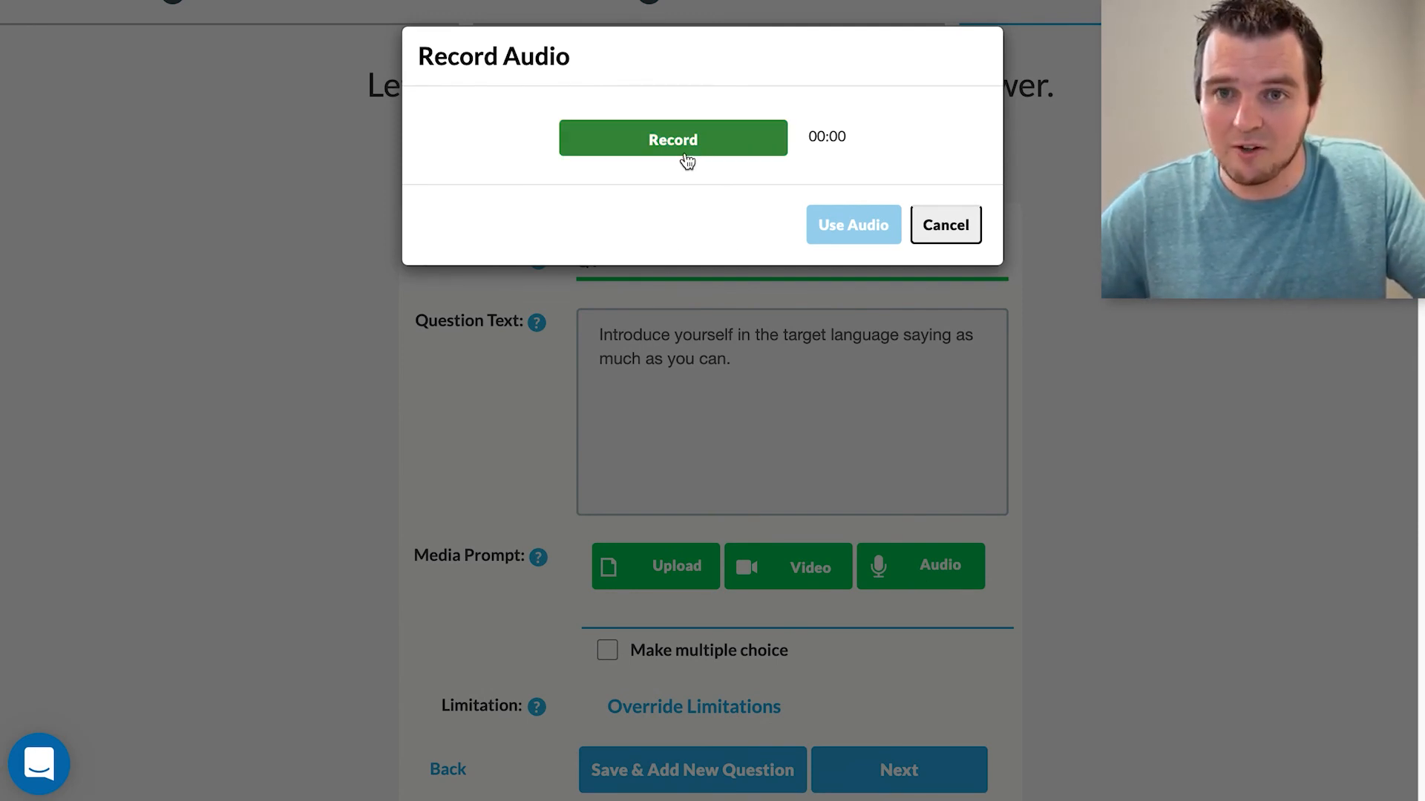
{"action": "left_click", "coordinate": [962, 235]}
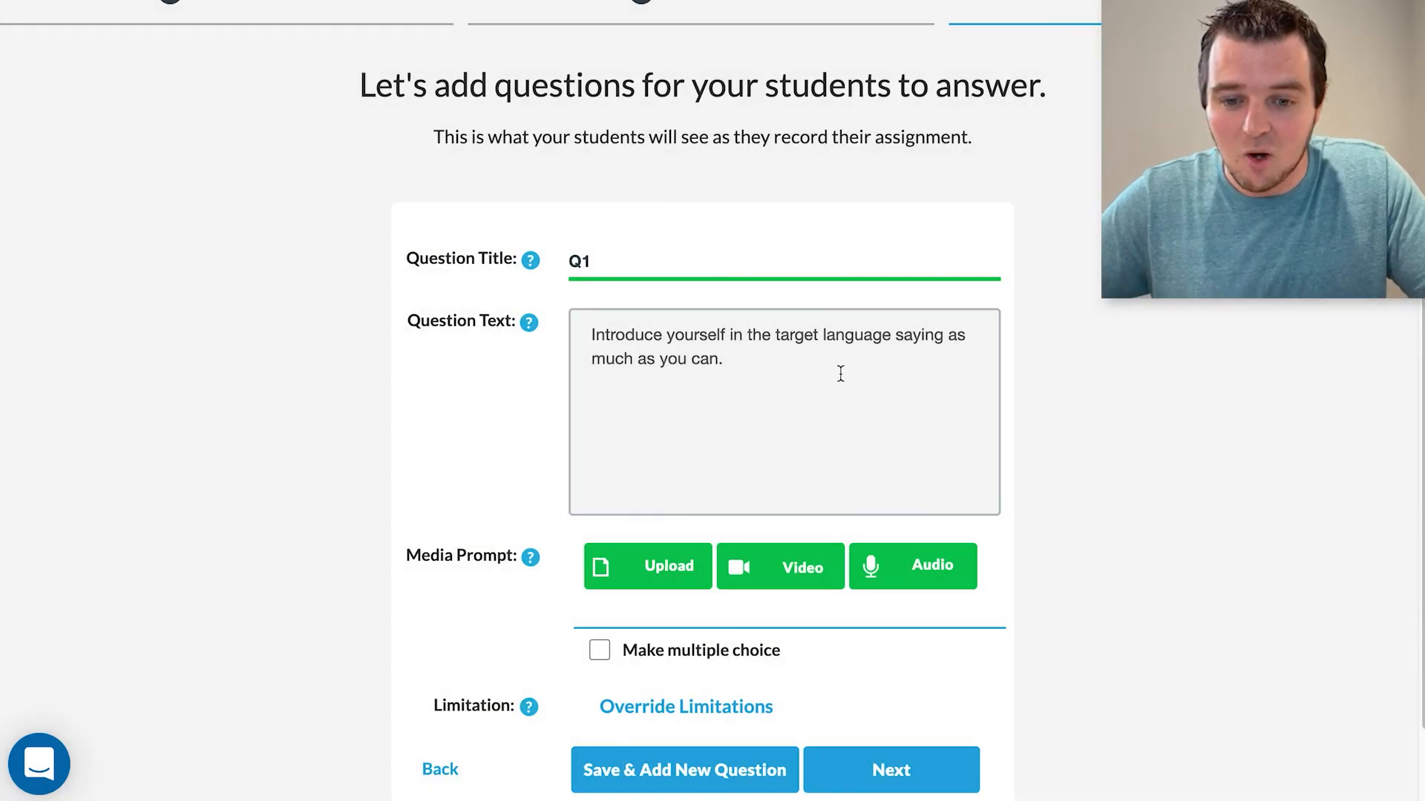
Step: Save question Q1 without a media prompt and proceed to the next stage of the assessment setup
{"action": "scroll", "coordinate": [642, 364], "scroll_direction": "down", "scroll_amount": 2}
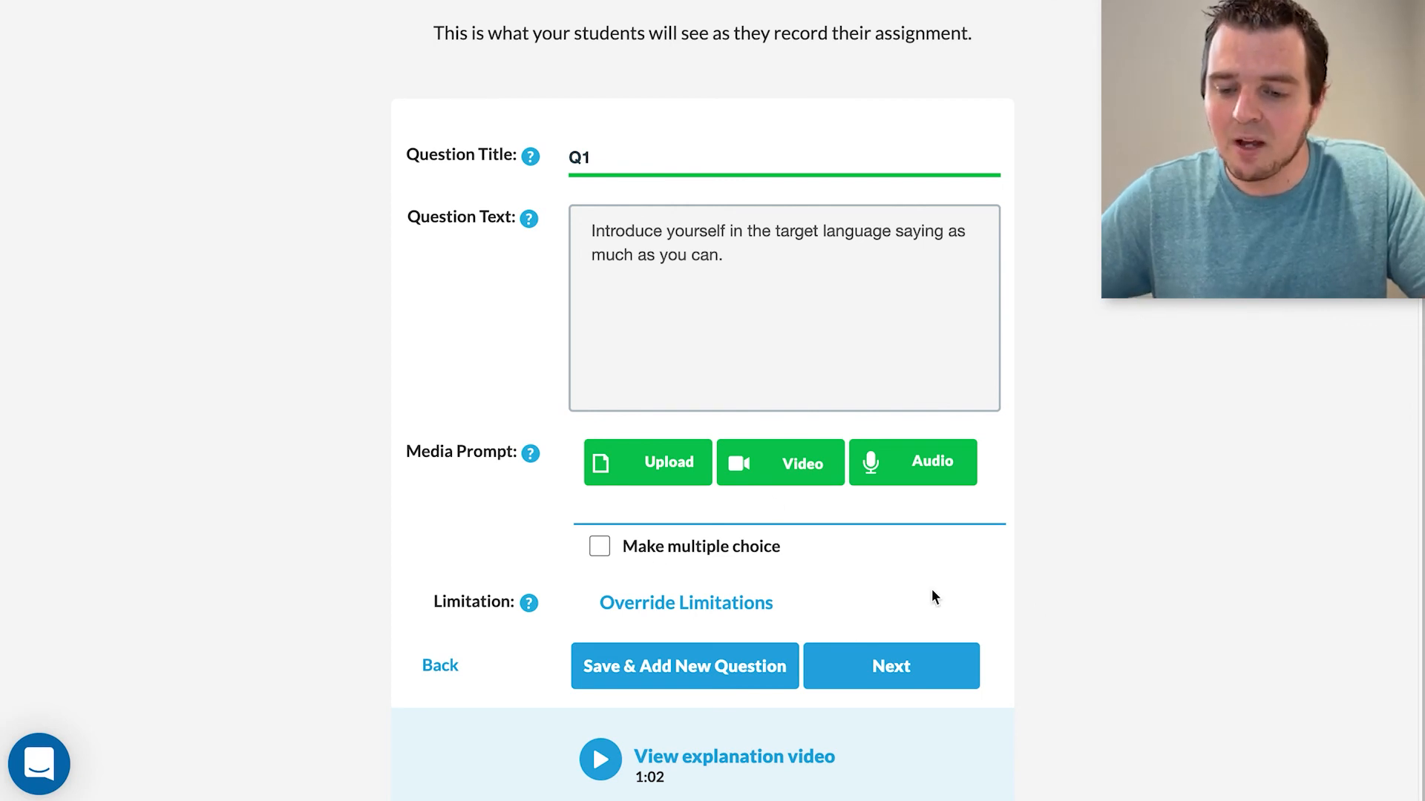
{"action": "left_click", "coordinate": [912, 679]}
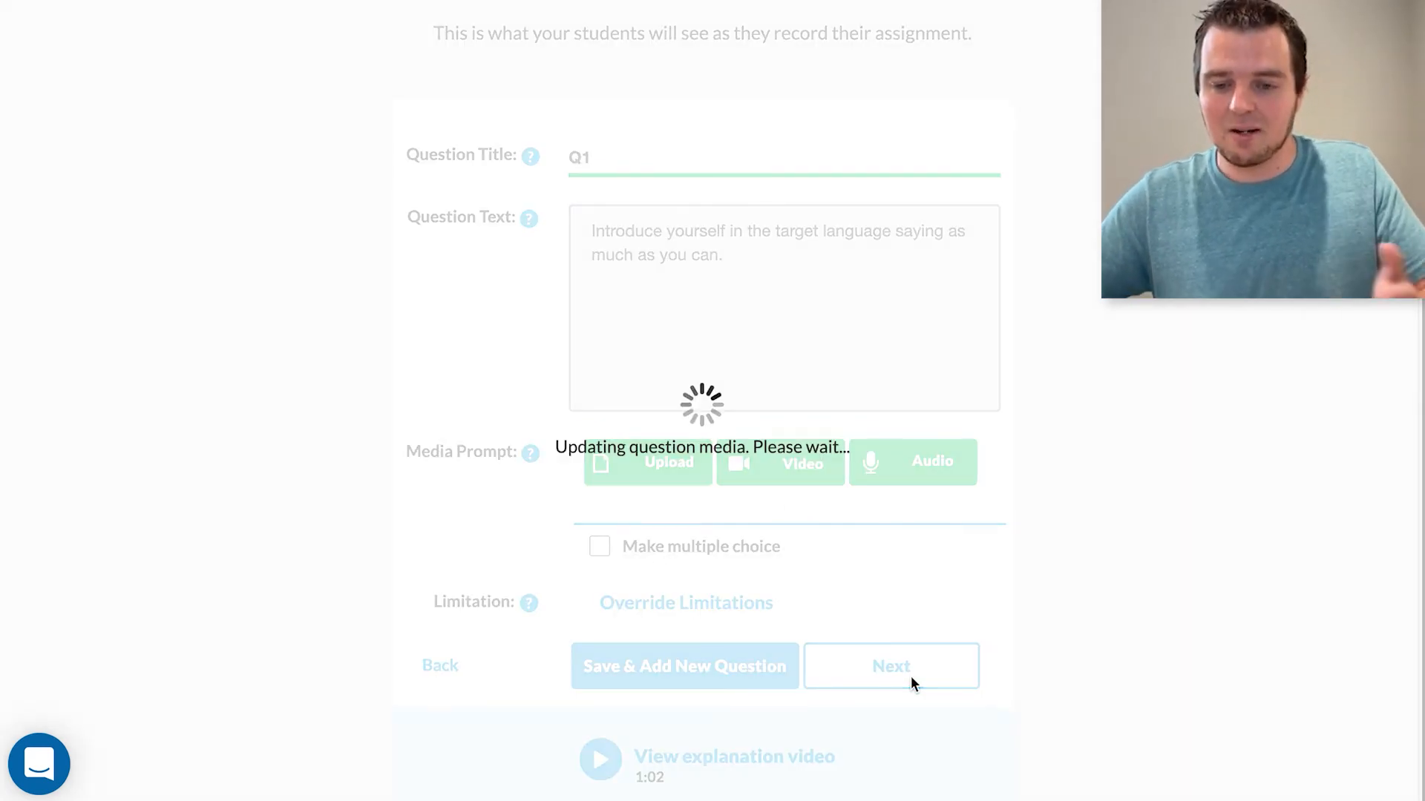